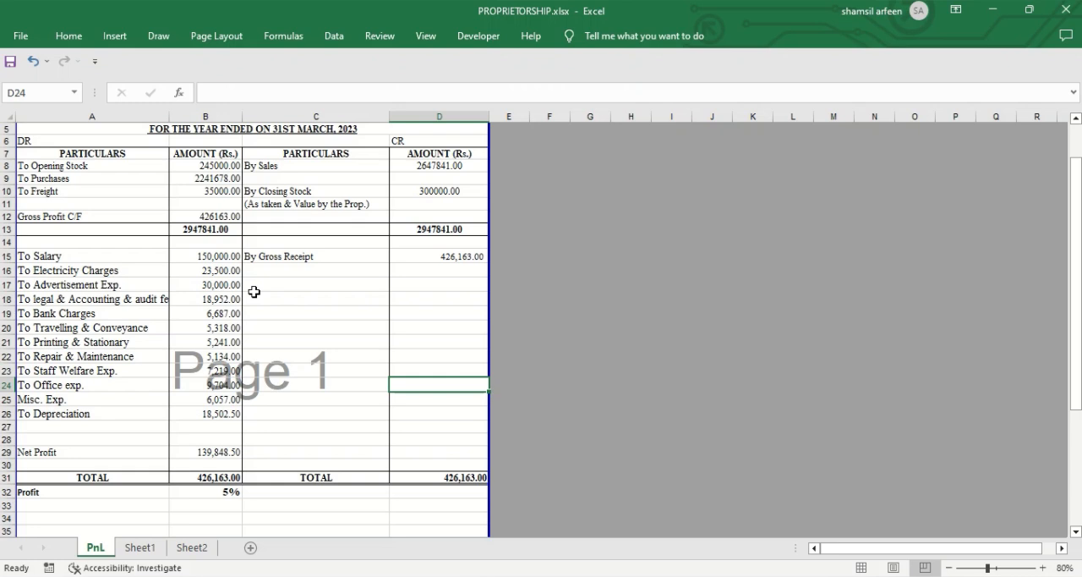
{"action": "left_click", "coordinate": [231, 450]}
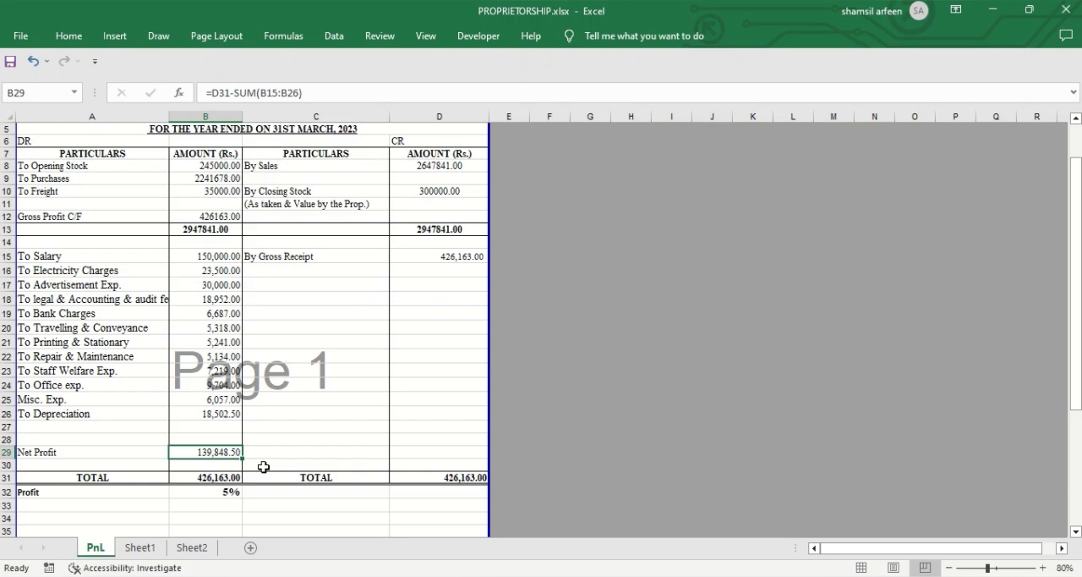
{"action": "left_click", "coordinate": [336, 445]}
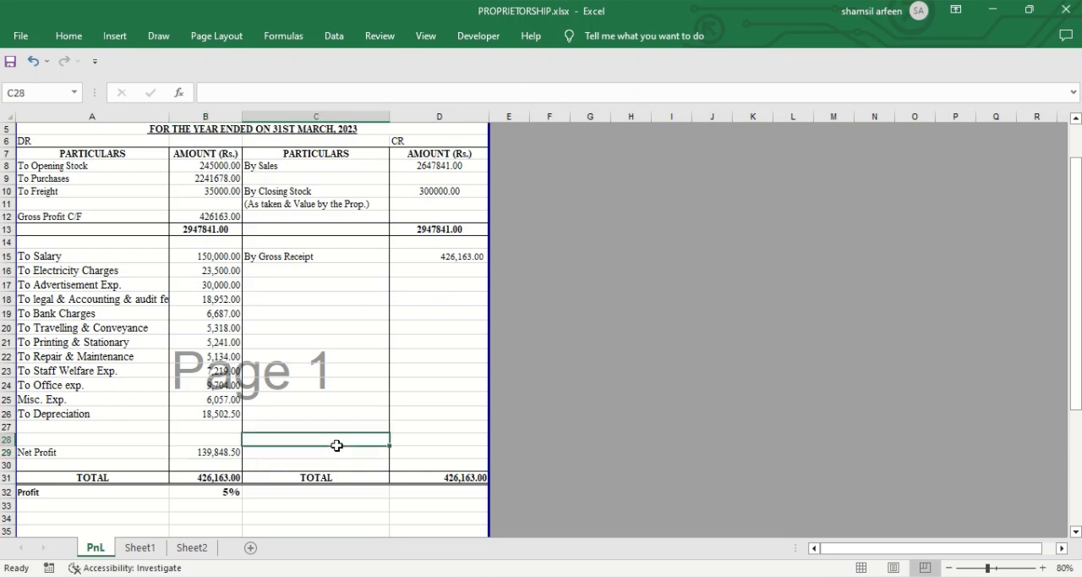
{"action": "left_click", "coordinate": [227, 454]}
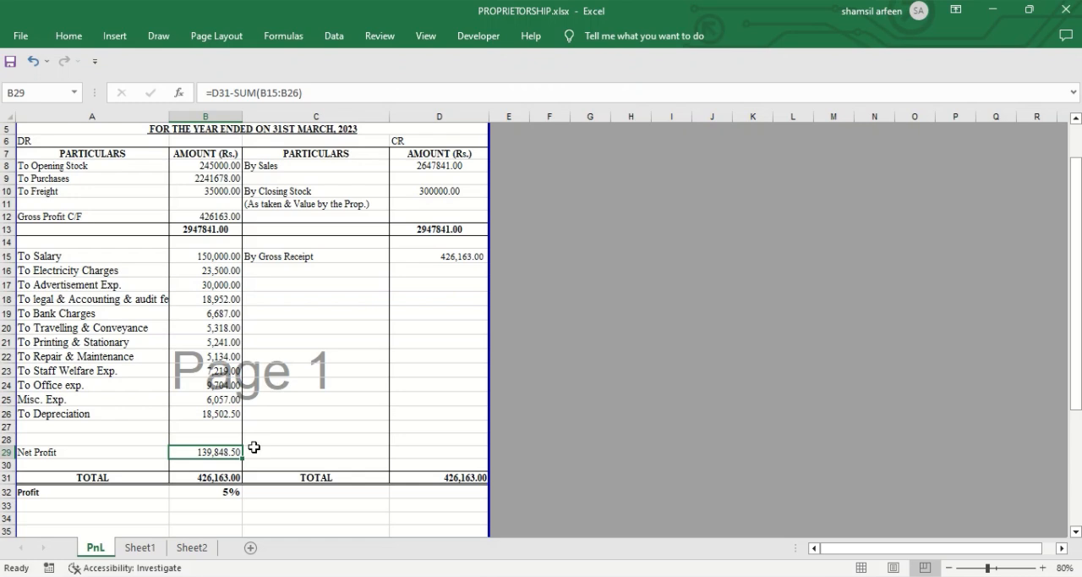
{"action": "left_click", "coordinate": [299, 455]}
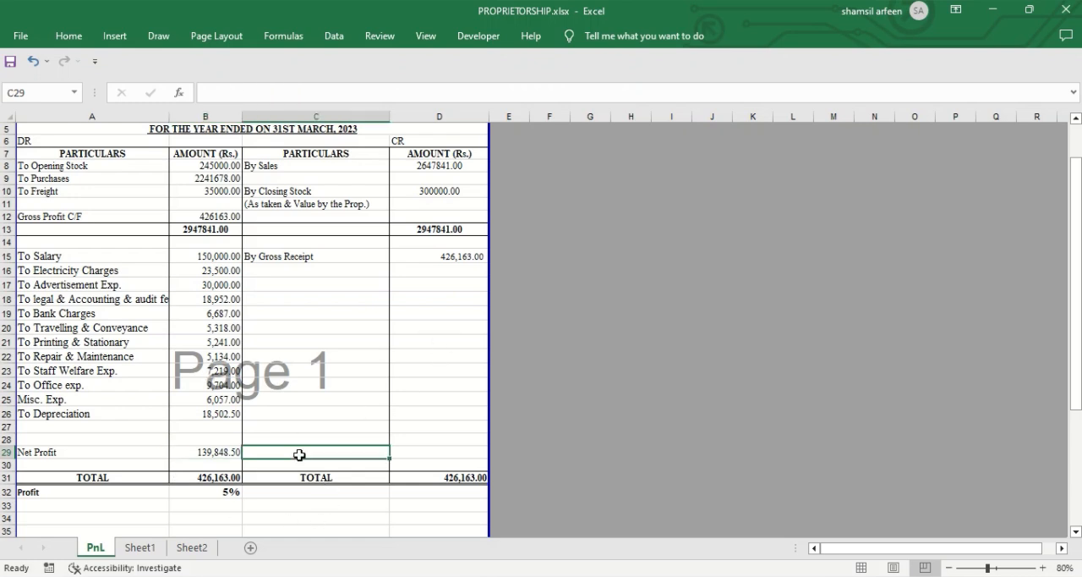
Step: Use Goal Seek to bring the Net Profit in B29 to 500000 by changing the Sales amount in D8
{"action": "left_click", "coordinate": [217, 453]}
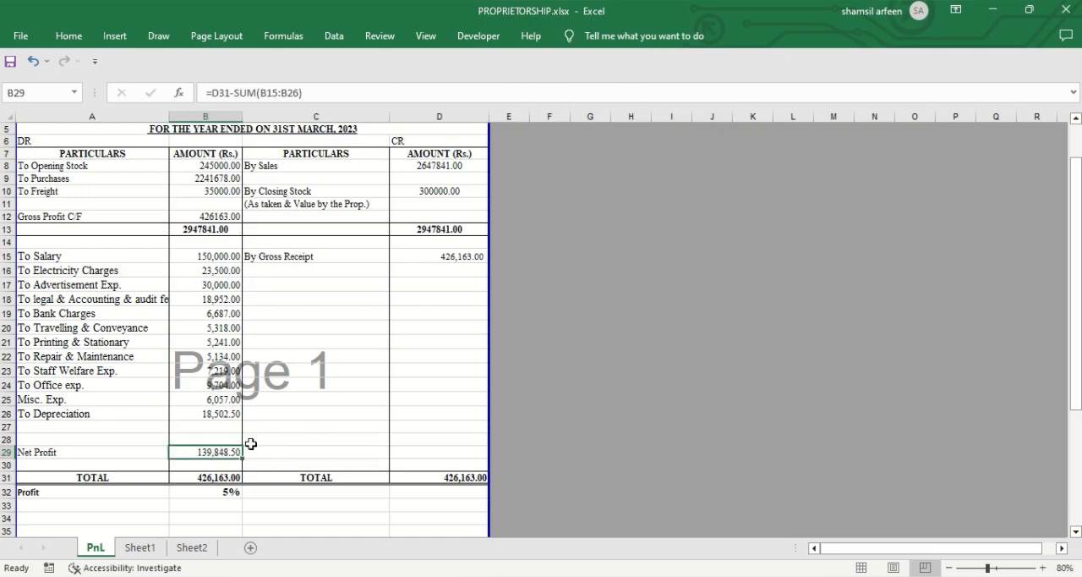
{"action": "left_click", "coordinate": [334, 38]}
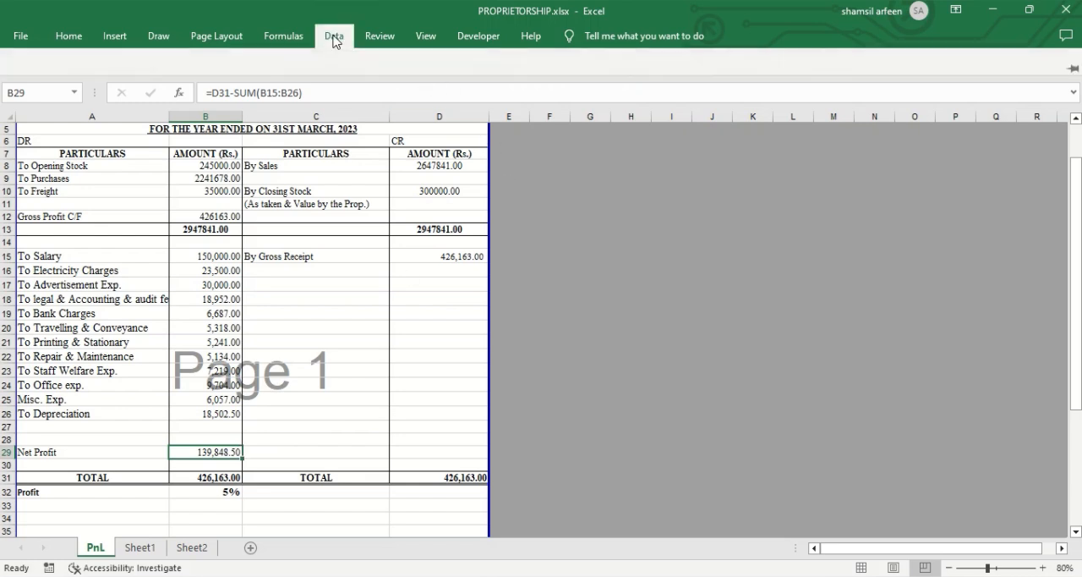
{"action": "left_click", "coordinate": [736, 98]}
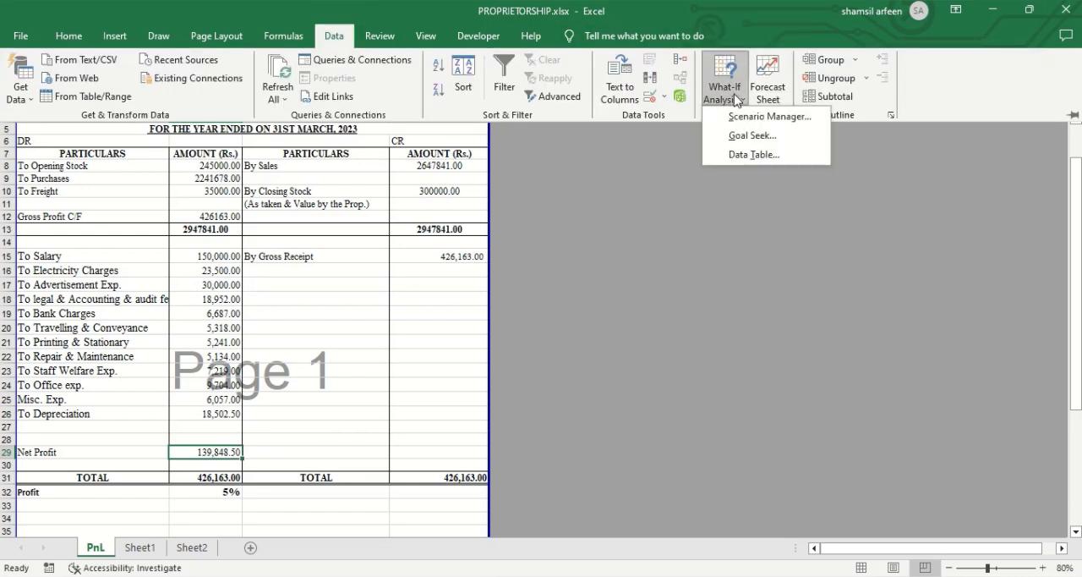
{"action": "left_click", "coordinate": [755, 136]}
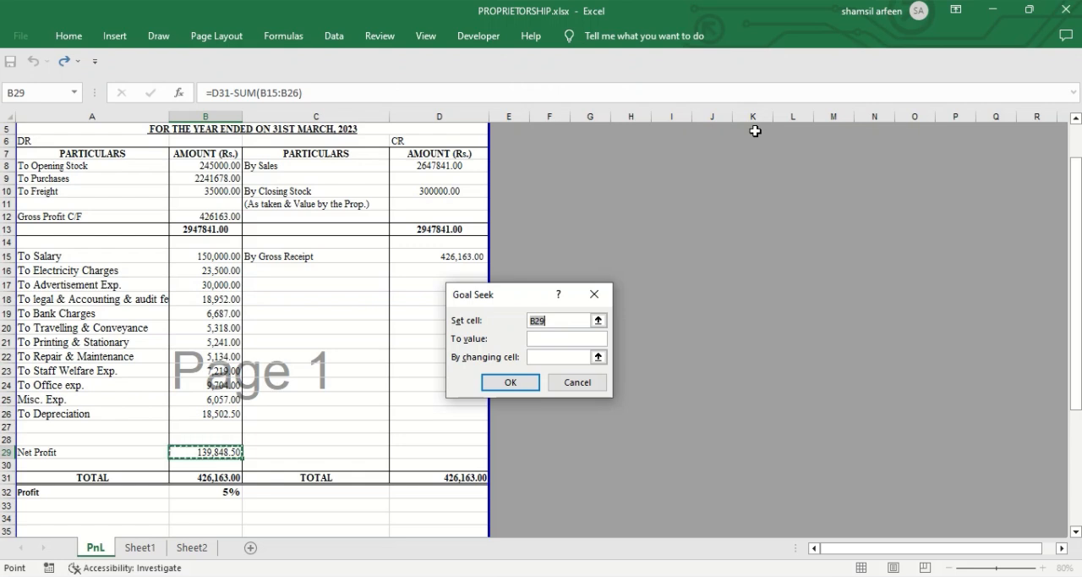
{"action": "left_click", "coordinate": [551, 339]}
{"action": "type", "text": "500000"}
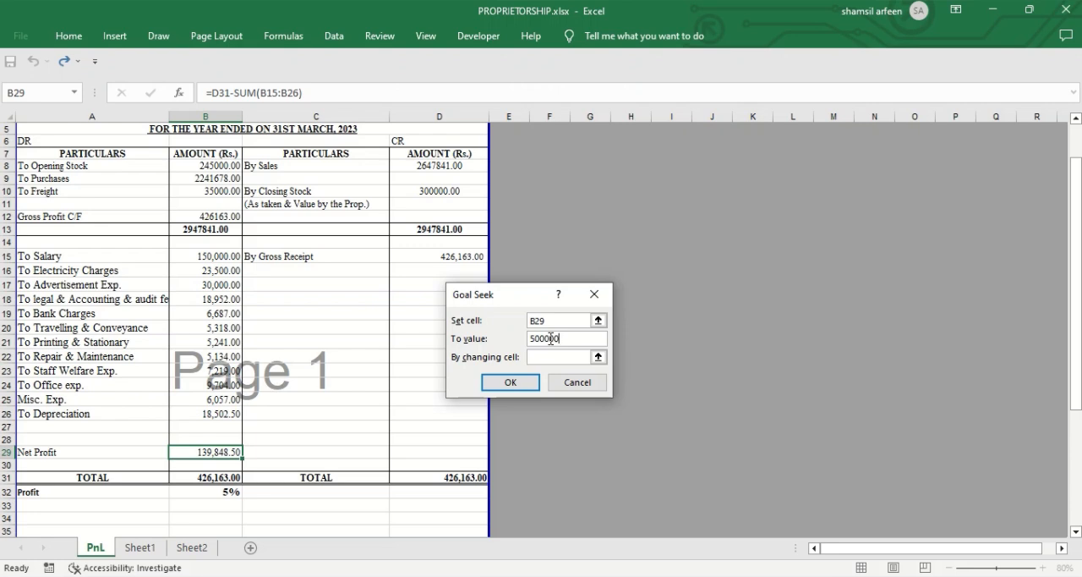
{"action": "left_click", "coordinate": [546, 356]}
{"action": "left_click", "coordinate": [443, 166]}
{"action": "left_click", "coordinate": [511, 383]}
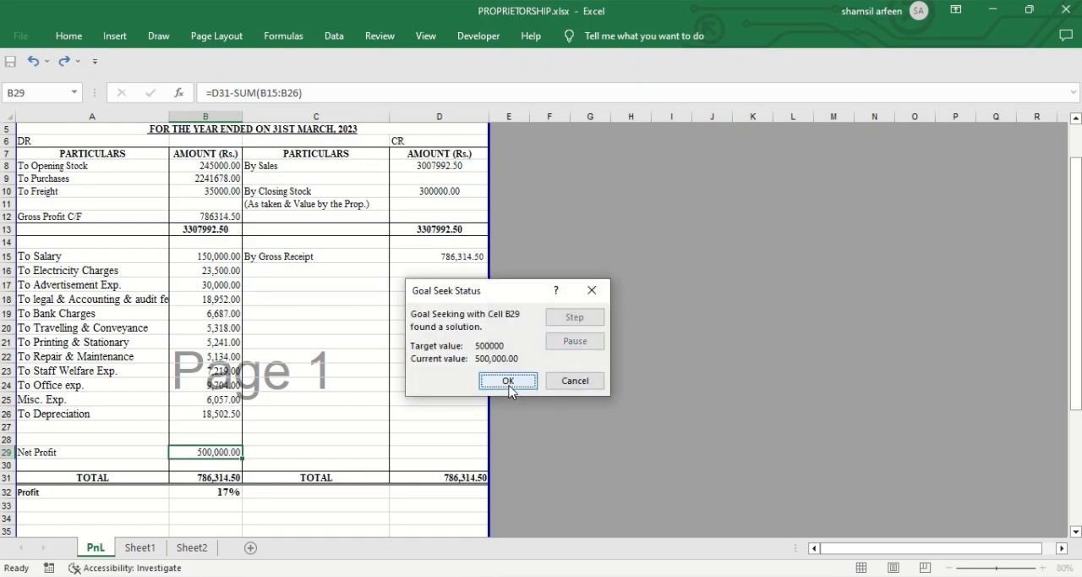
{"action": "left_click", "coordinate": [525, 382]}
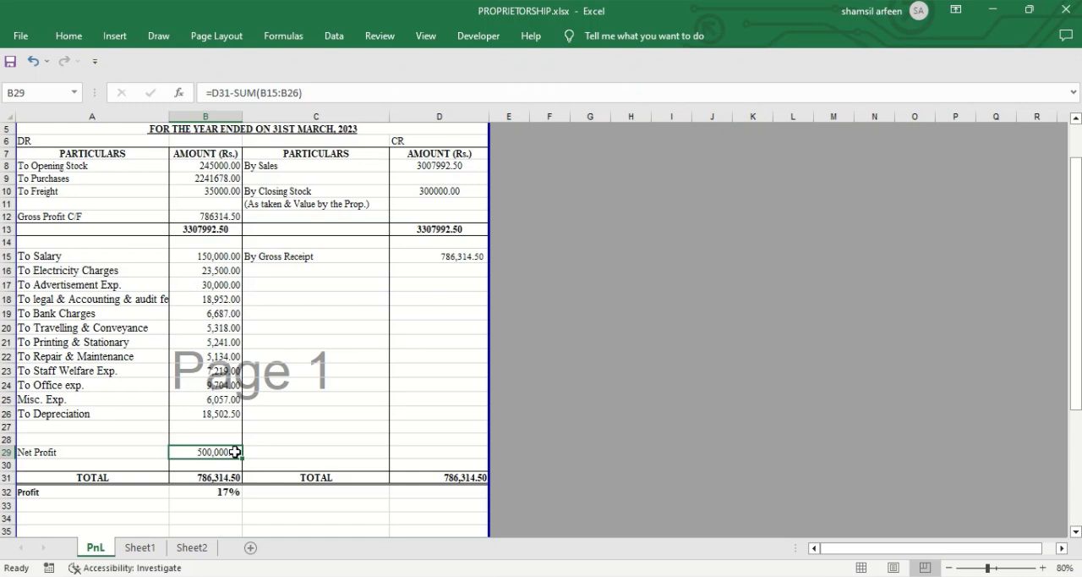
Step: Check the Sales amount in D8 and the Profit percentage formula in B32
{"action": "left_click", "coordinate": [446, 167]}
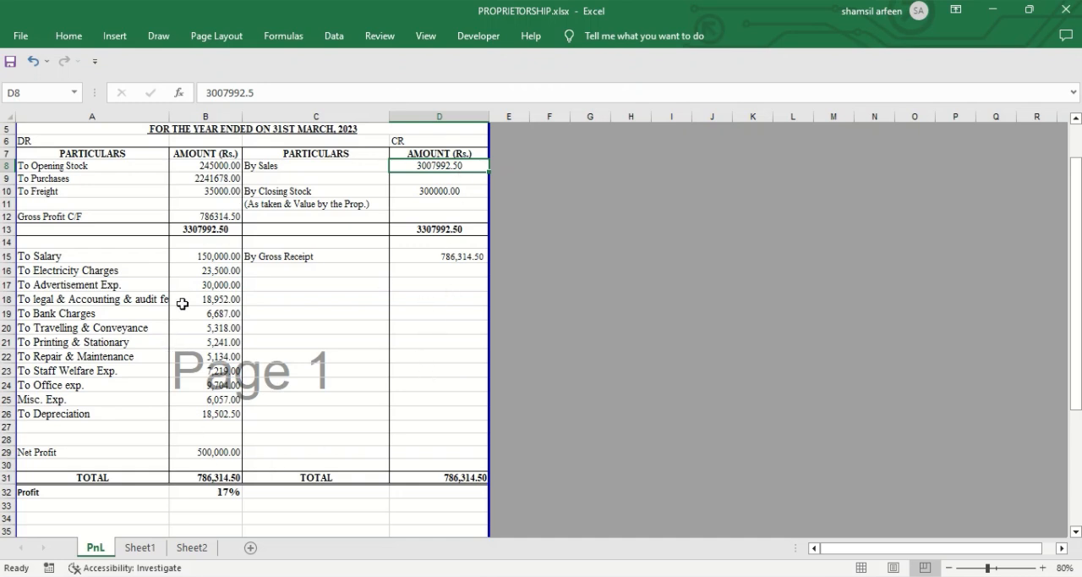
{"action": "left_click", "coordinate": [224, 494]}
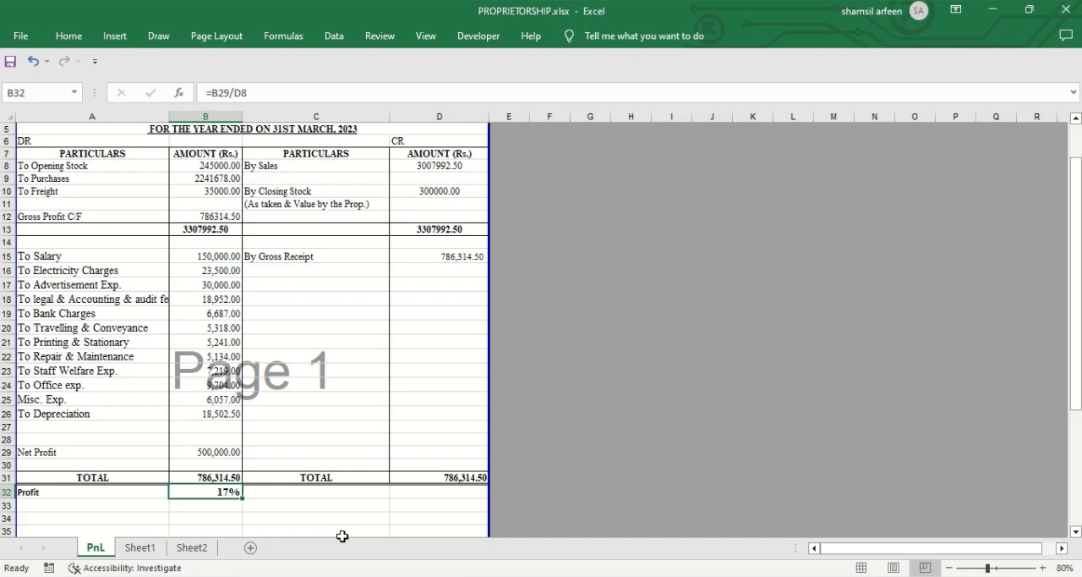
{"action": "left_click", "coordinate": [226, 513]}
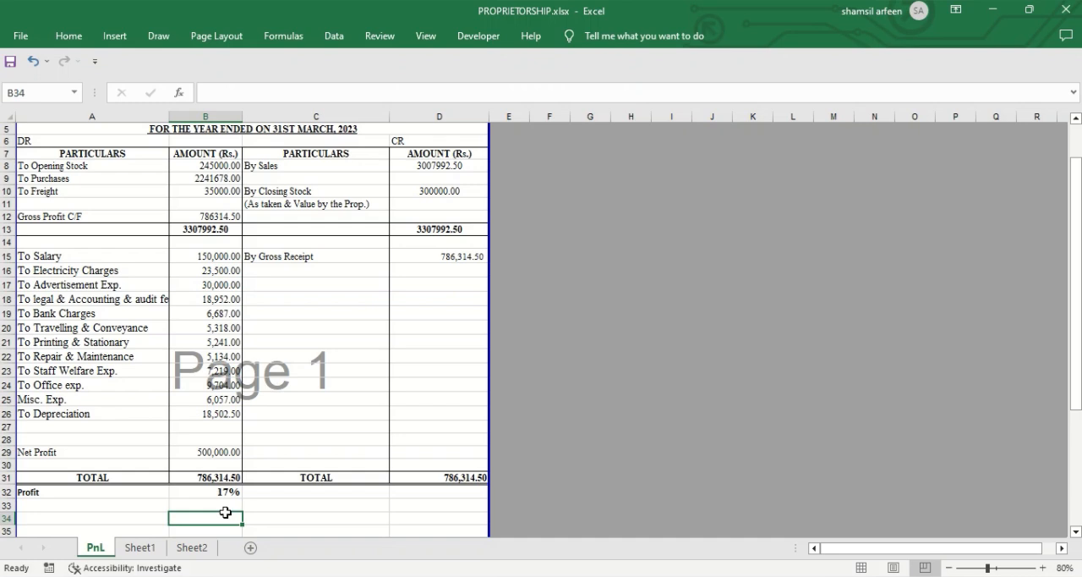
Step: Use Goal Seek to bring the Profit percentage in B32 to 11% by changing the Sales amount in D8
{"action": "left_click", "coordinate": [235, 493]}
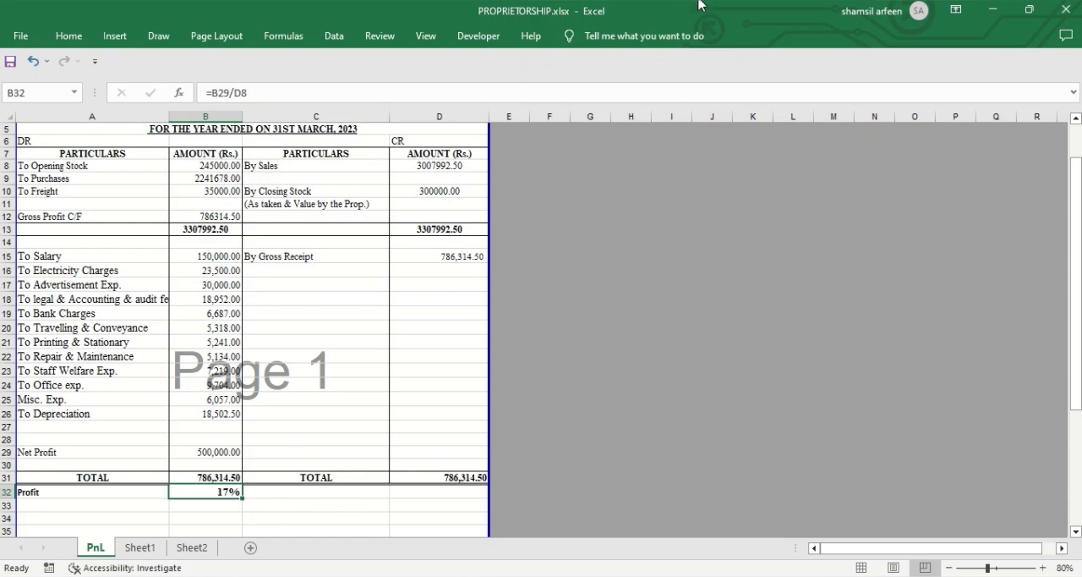
{"action": "left_click", "coordinate": [335, 39]}
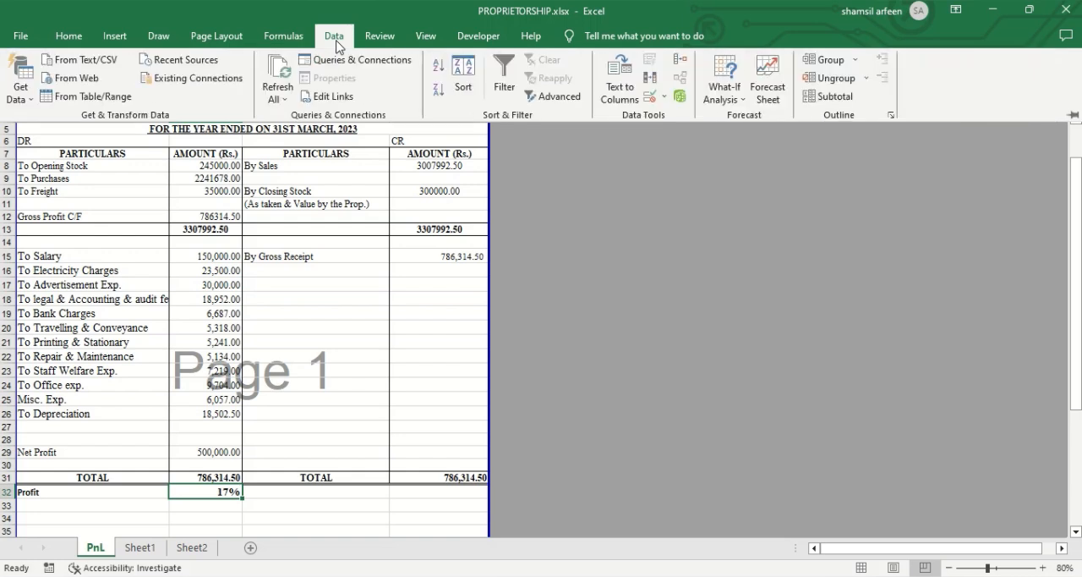
{"action": "left_click", "coordinate": [742, 86]}
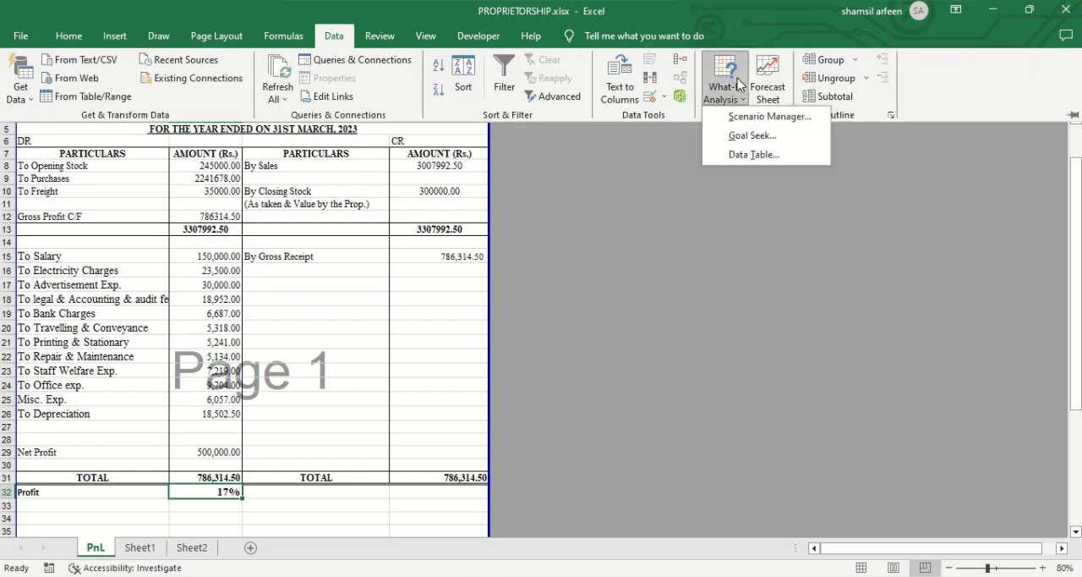
{"action": "left_click", "coordinate": [752, 136]}
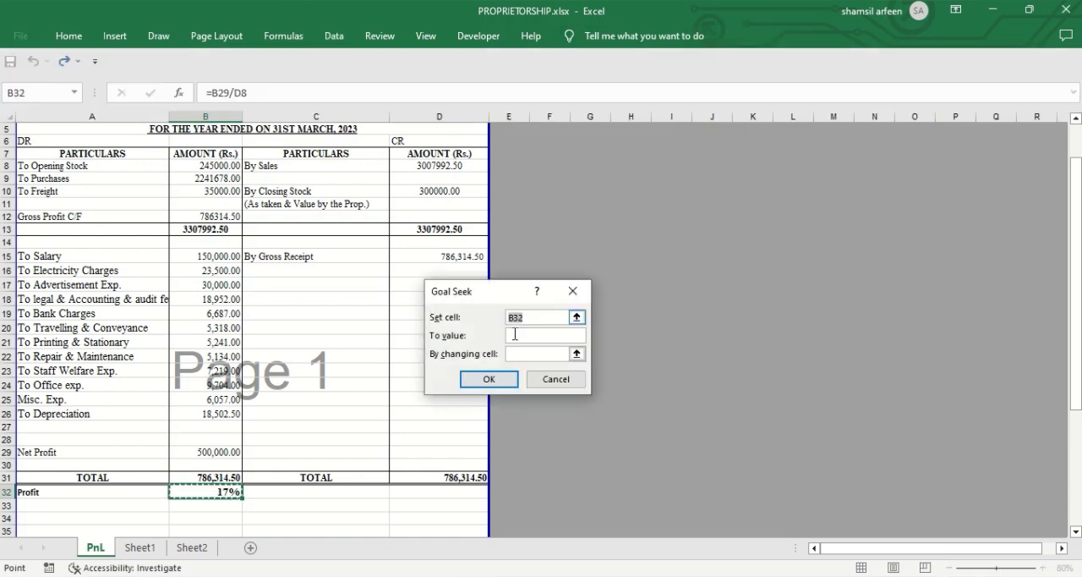
{"action": "left_click", "coordinate": [542, 335]}
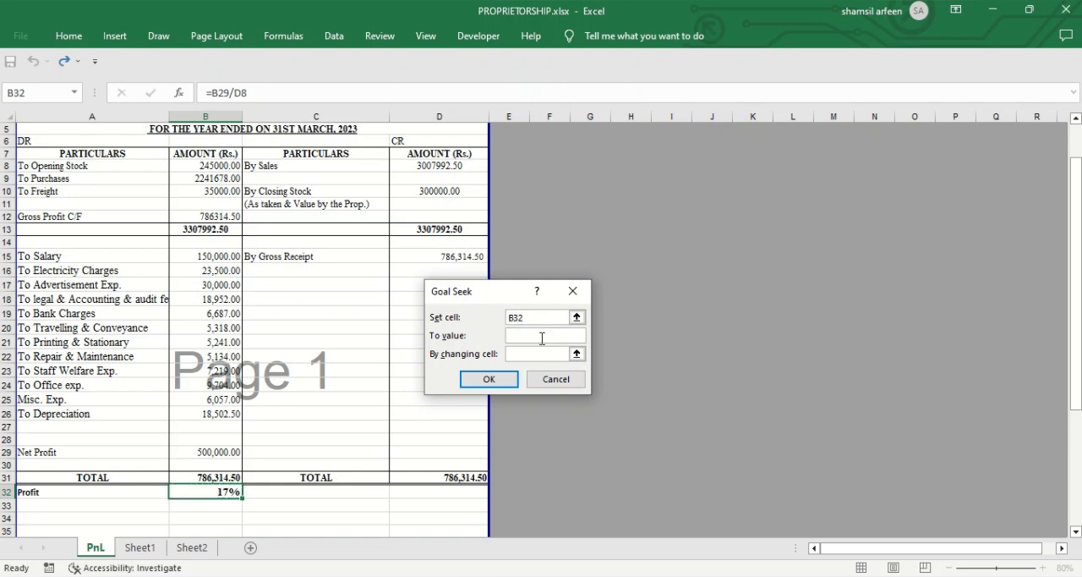
{"action": "type", "text": "11%"}
{"action": "key", "text": "Tab"}
{"action": "left_click", "coordinate": [436, 165]}
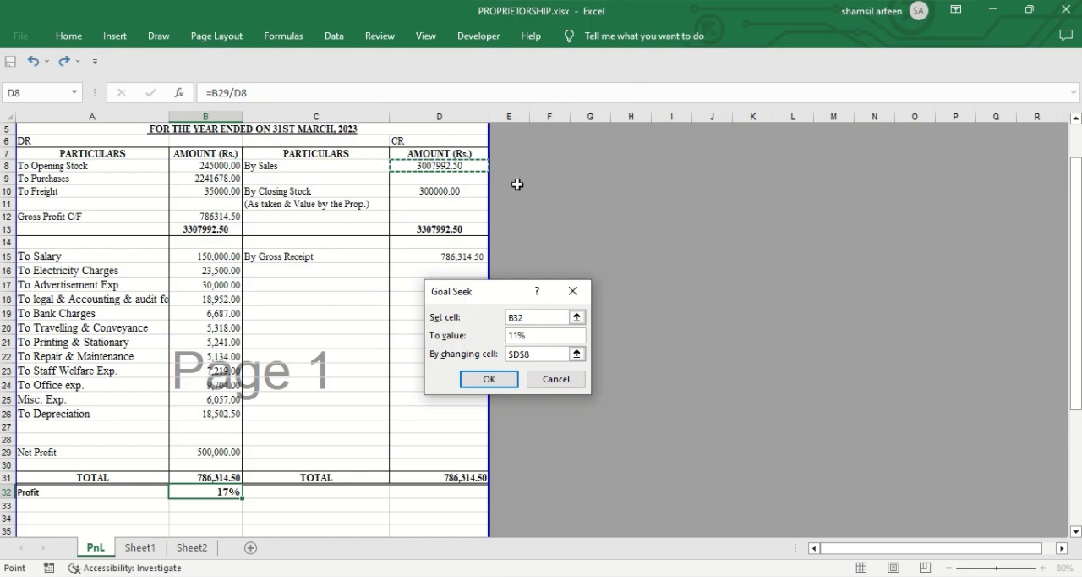
{"action": "left_click", "coordinate": [489, 380]}
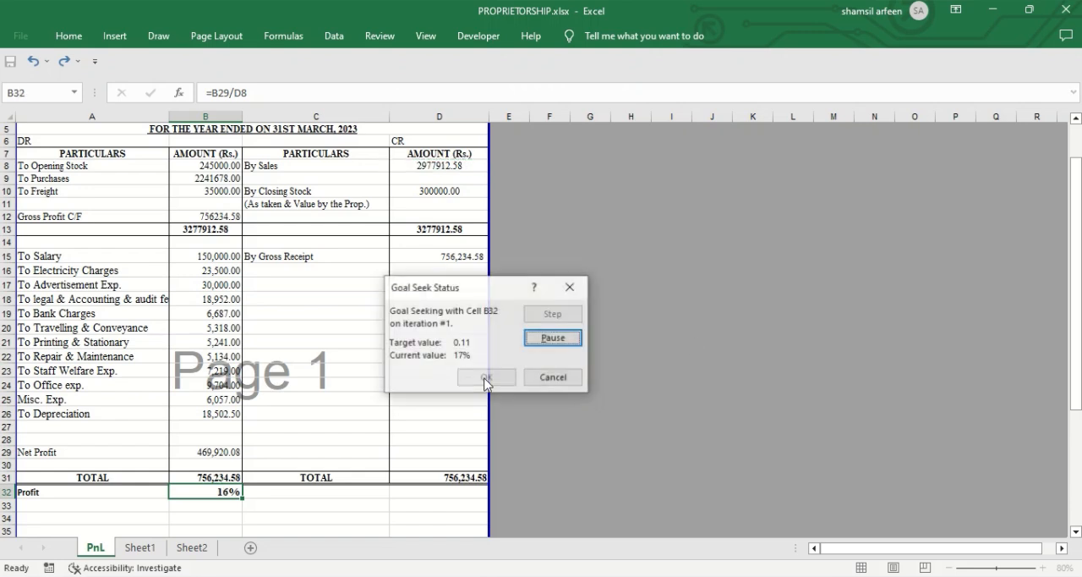
{"action": "left_click", "coordinate": [487, 378]}
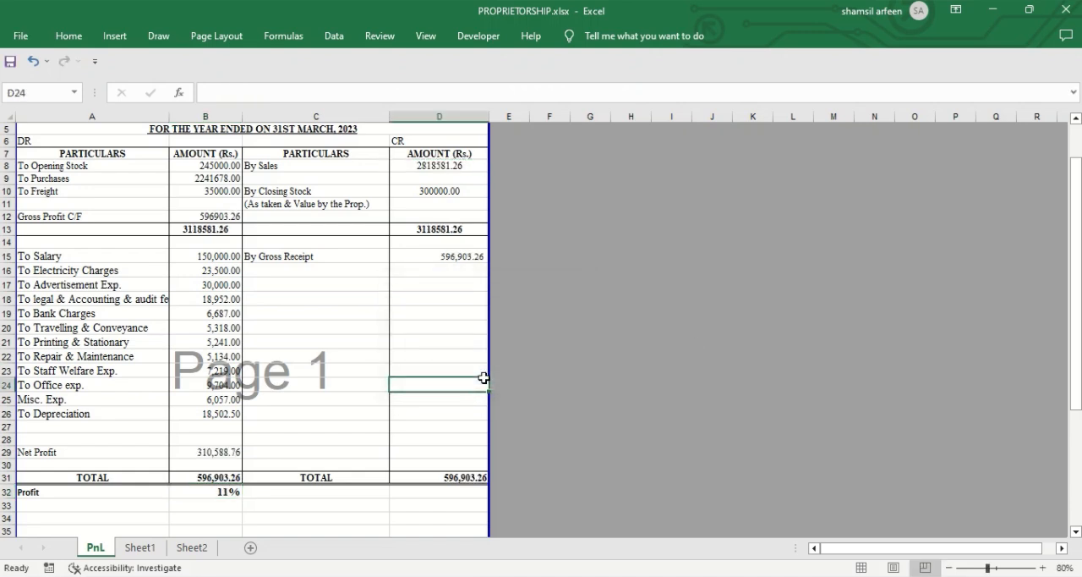
Step: Review the Sales amount and Profit percentage produced by the 11% goal seek
{"action": "left_click", "coordinate": [390, 396]}
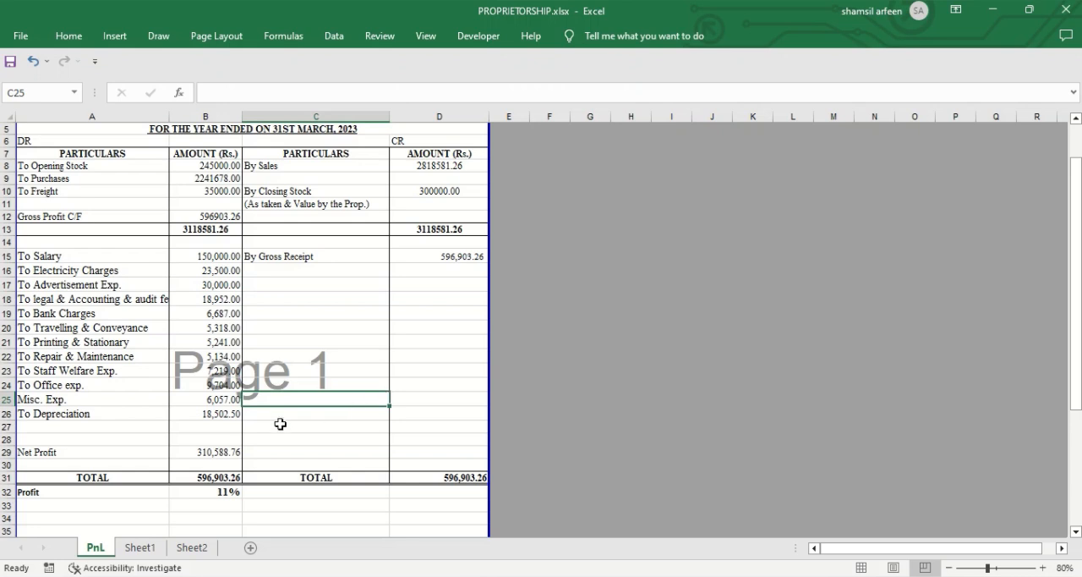
{"action": "left_click", "coordinate": [213, 460]}
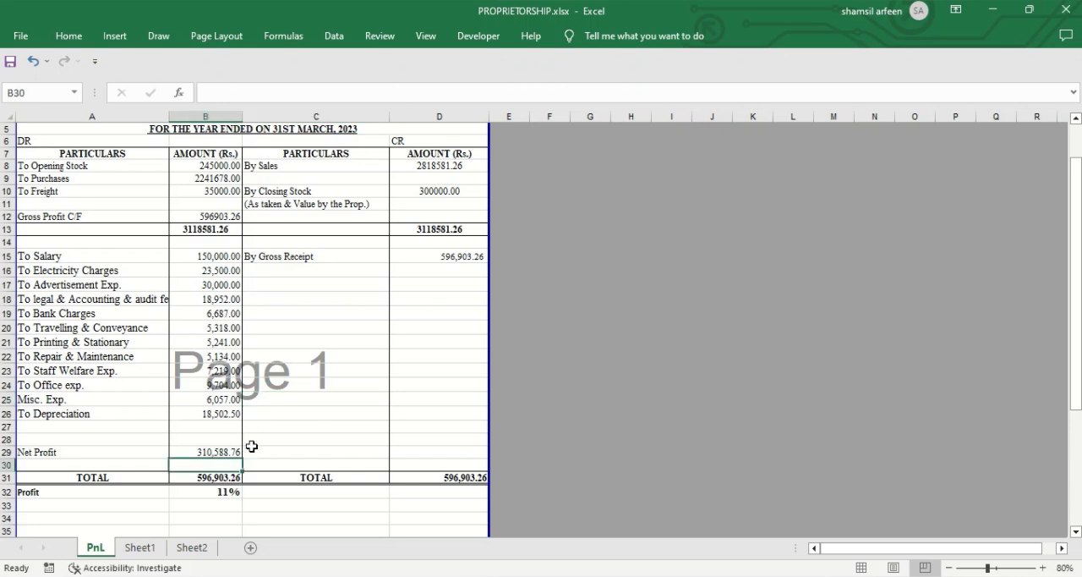
{"action": "left_click", "coordinate": [425, 164]}
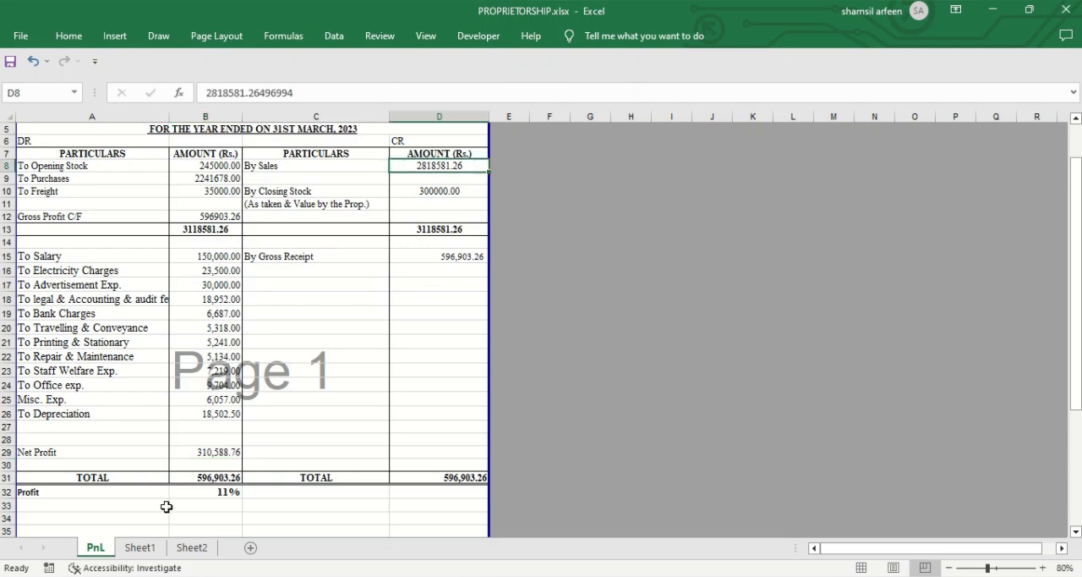
{"action": "left_click", "coordinate": [202, 496]}
{"action": "left_click", "coordinate": [290, 500]}
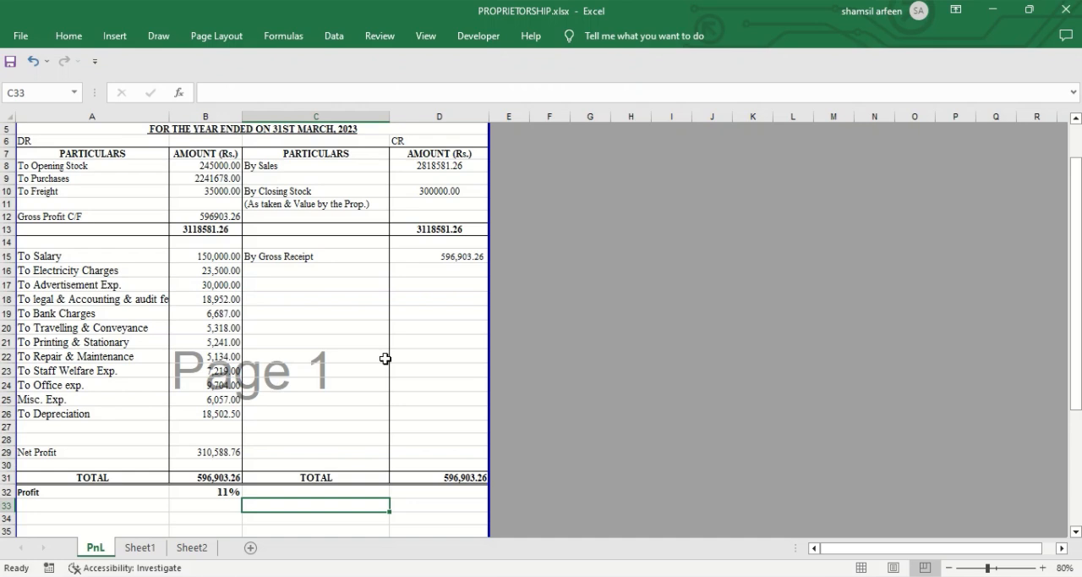
Step: Apply all borders to the product quantity and price table C4:F23 on Sheet1
{"action": "left_click", "coordinate": [131, 550]}
{"action": "left_click", "coordinate": [456, 257]}
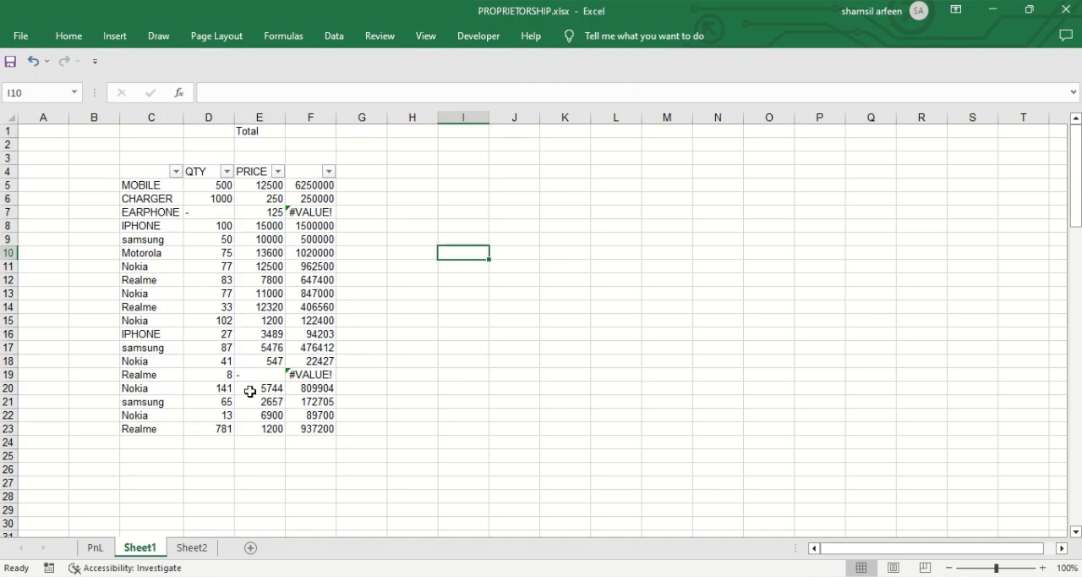
{"action": "left_click_drag", "start_coordinate": [142, 166], "coordinate": [305, 427]}
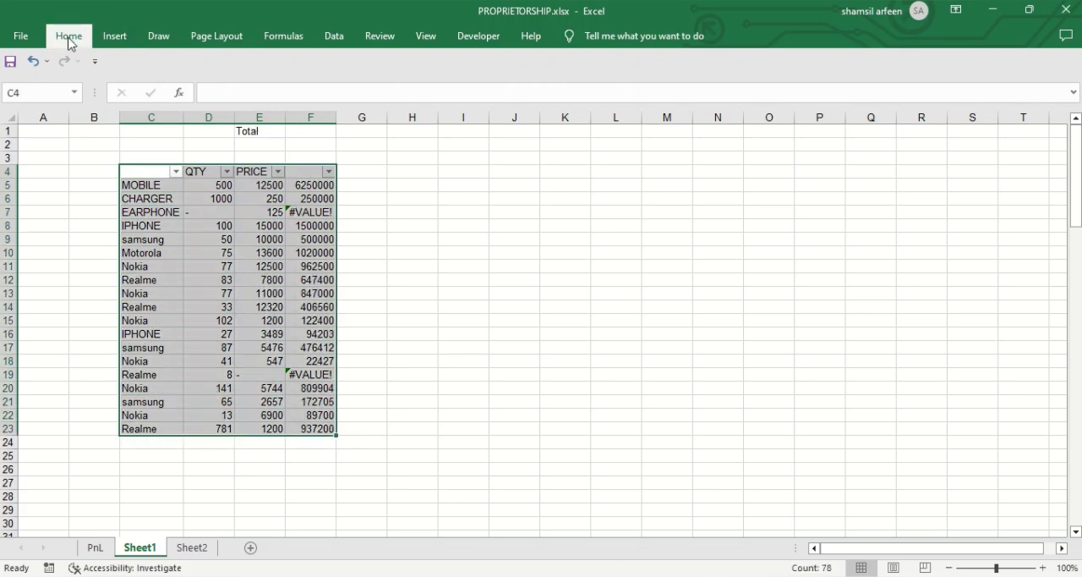
{"action": "left_click", "coordinate": [69, 39]}
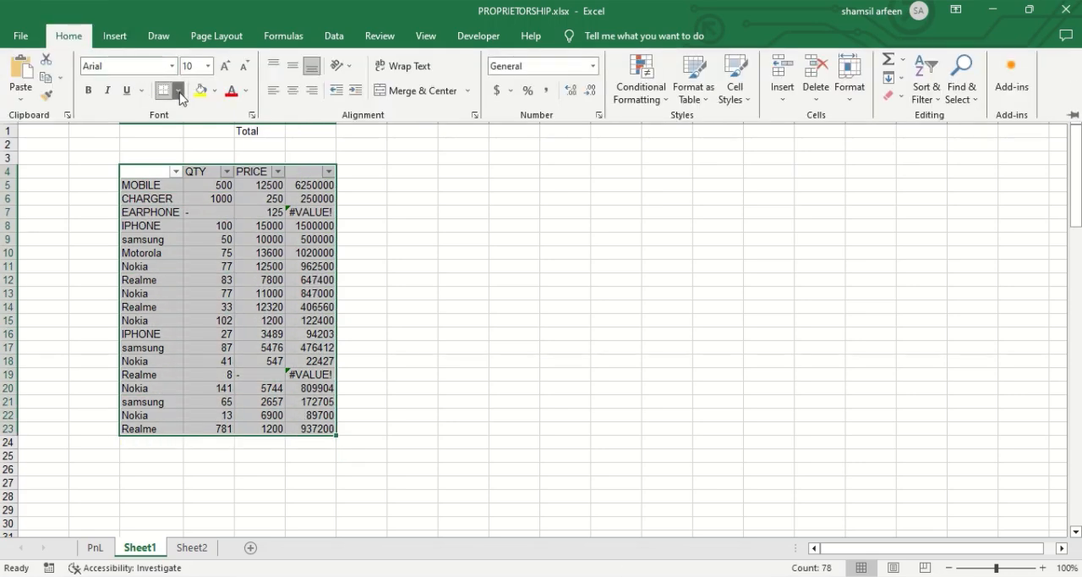
{"action": "left_click", "coordinate": [178, 91]}
{"action": "left_click", "coordinate": [203, 227]}
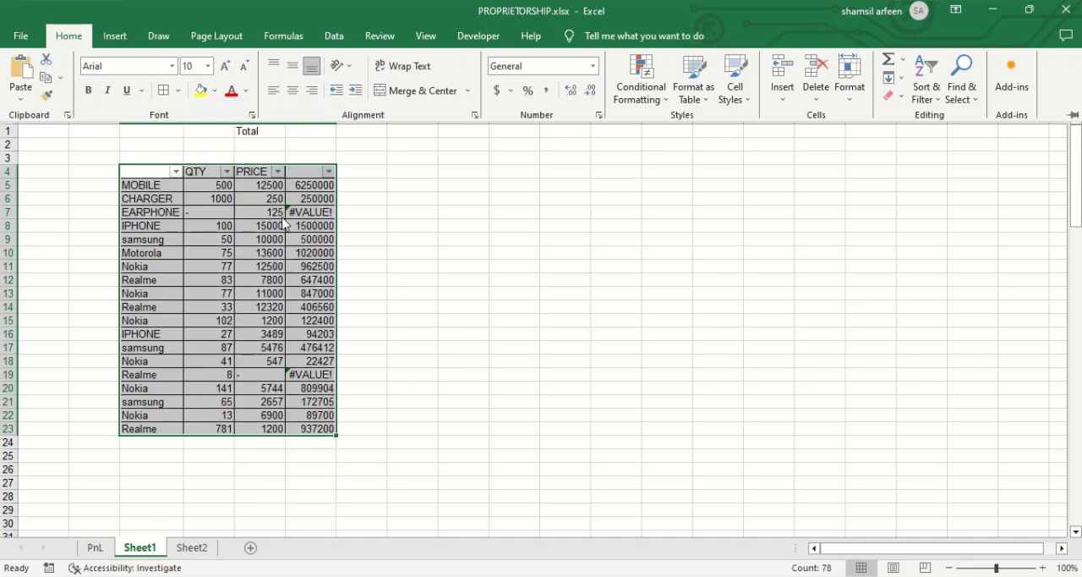
{"action": "left_click", "coordinate": [348, 206]}
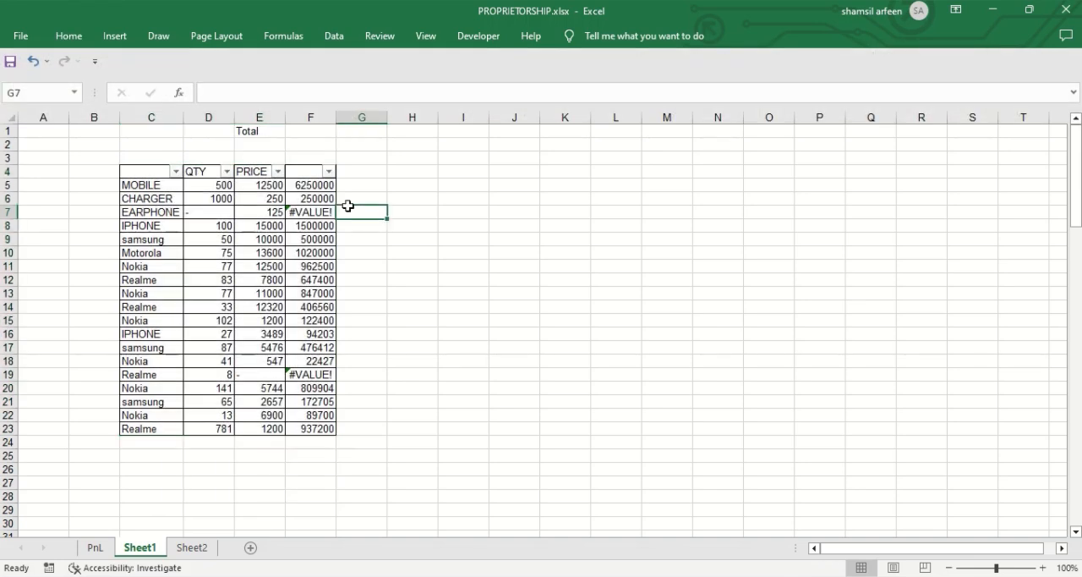
Step: Examine the quantity-times-price formulas in F7, F19 and F5, including the two rows with #VALUE! errors
{"action": "left_click", "coordinate": [322, 211]}
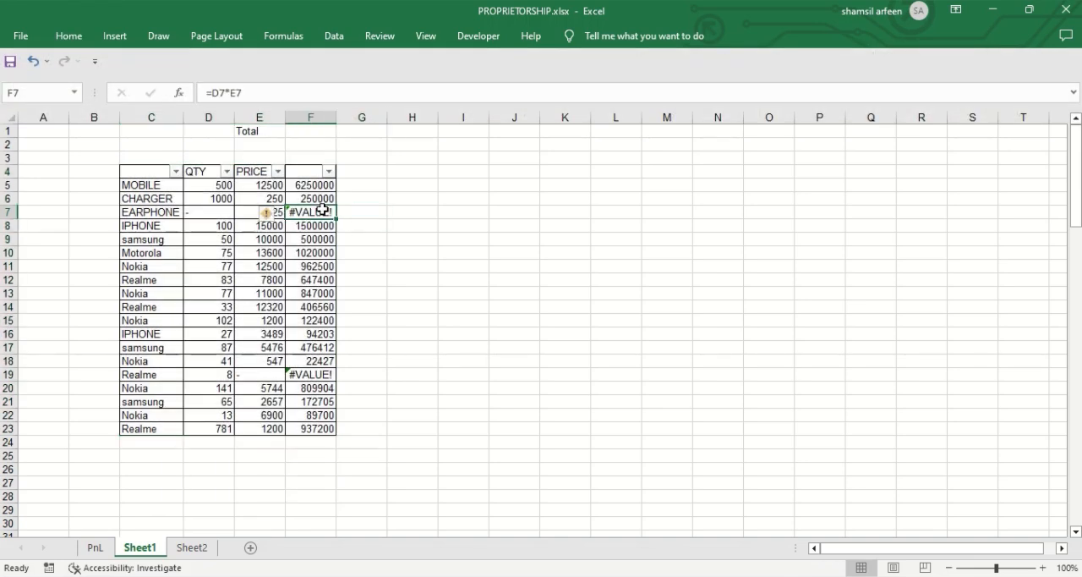
{"action": "left_click", "coordinate": [324, 373]}
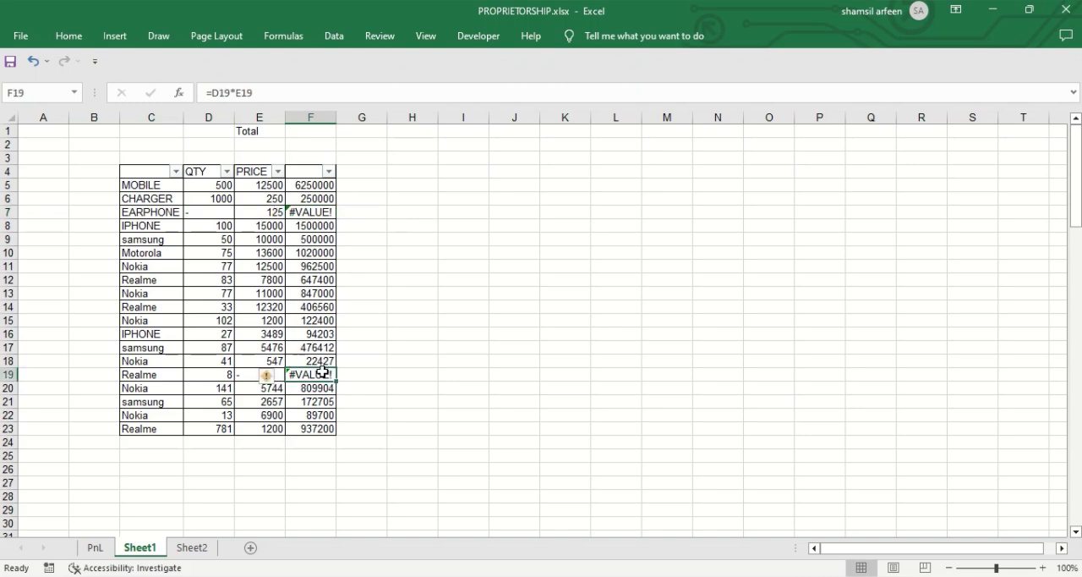
{"action": "left_click", "coordinate": [312, 185]}
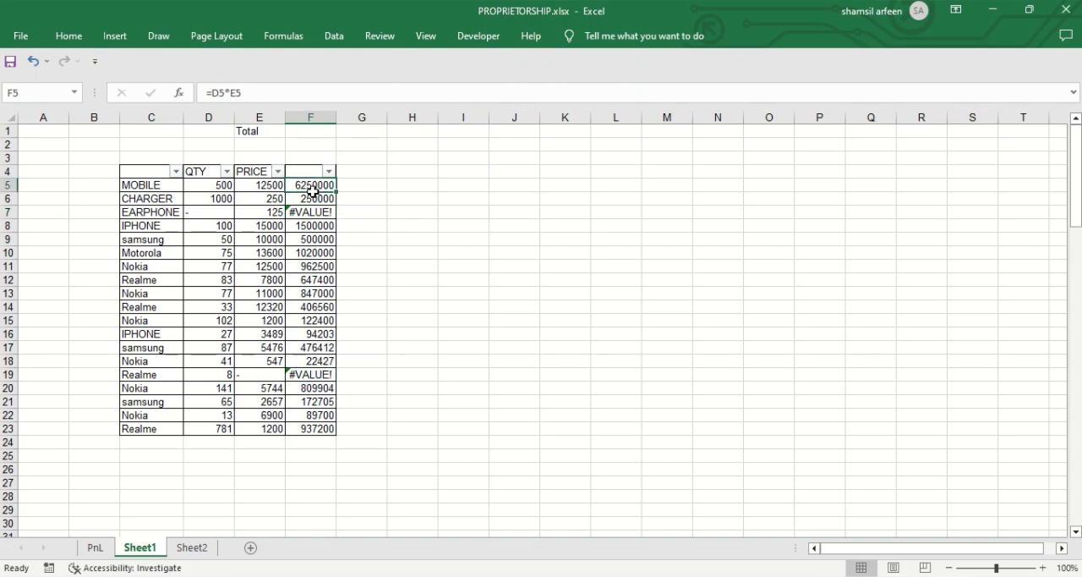
{"action": "key", "text": "Left"}
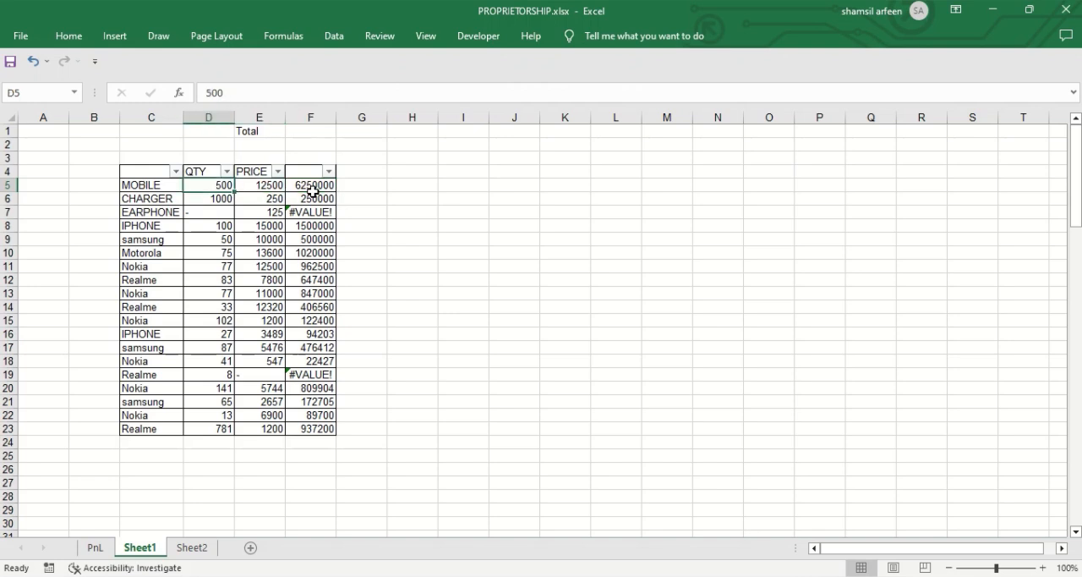
Step: Check the EARPHONE row's quantity in D7, price in E7 and the amount formula in F7
{"action": "key", "text": "Down"}
{"action": "key", "text": "Down"}
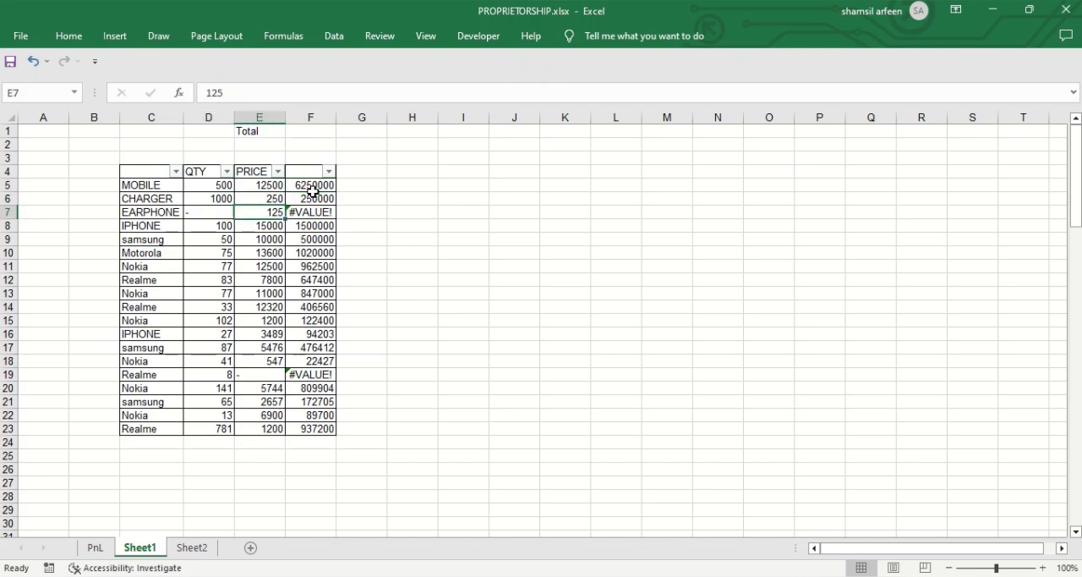
{"action": "key", "text": "Left"}
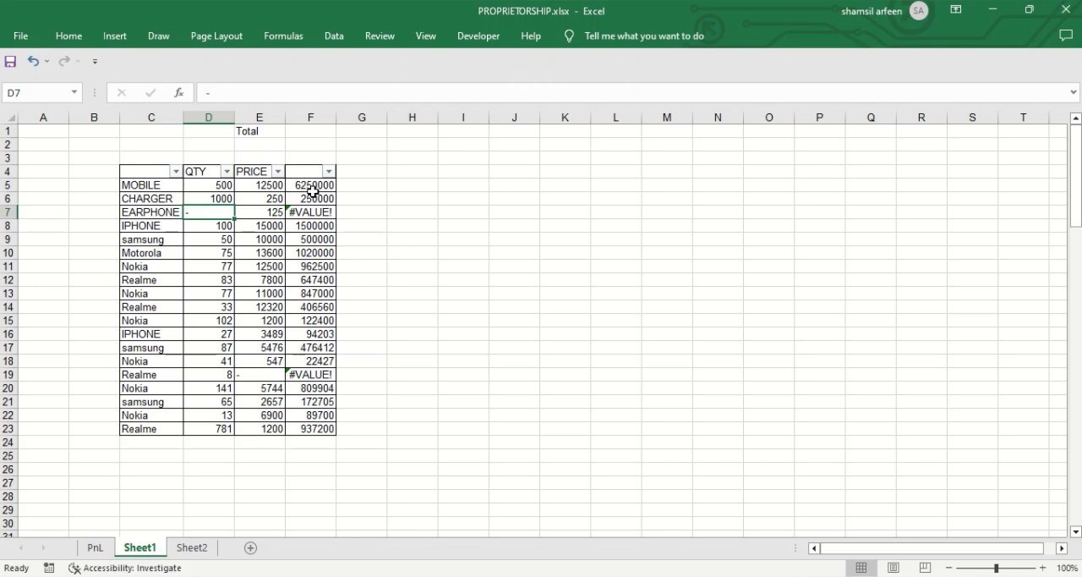
{"action": "key", "text": "Right"}
{"action": "key", "text": "Right"}
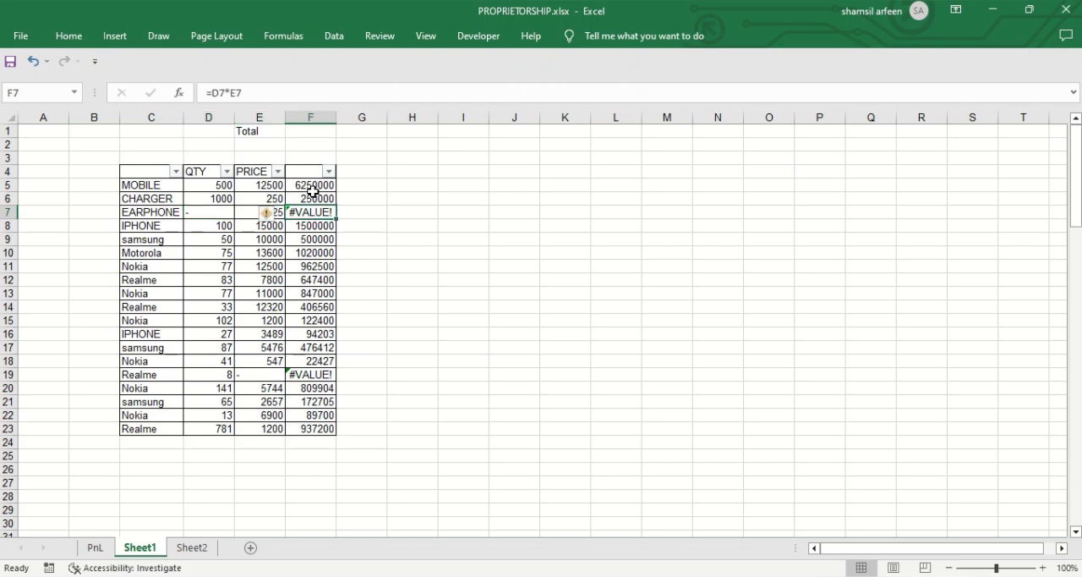
Step: Try to total the amount column in F1 with the formula =SUM(F5:F23)
{"action": "left_click", "coordinate": [322, 132]}
{"action": "type", "text": "="}
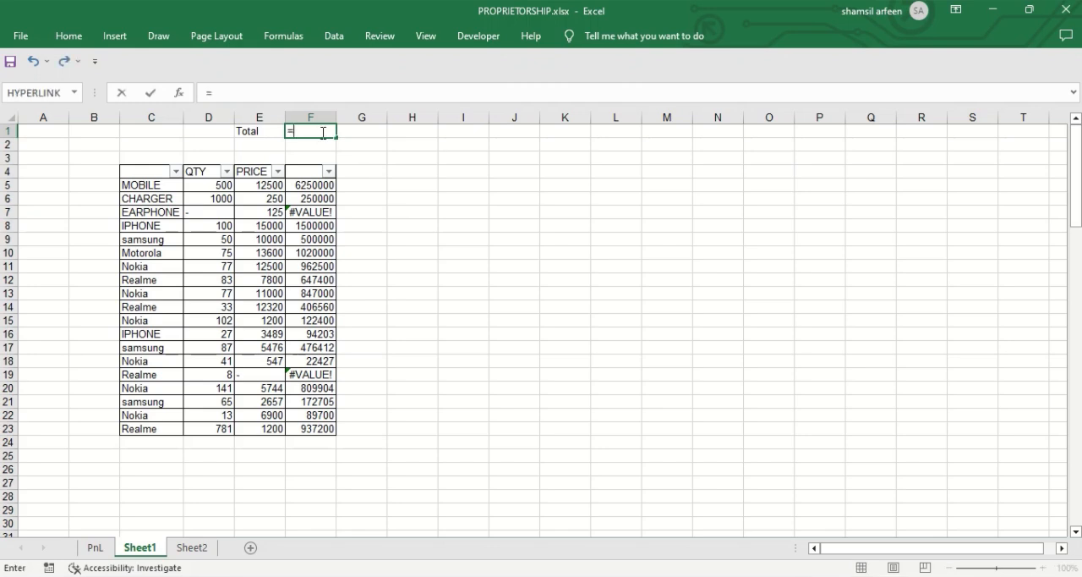
{"action": "type", "text": "SUM"}
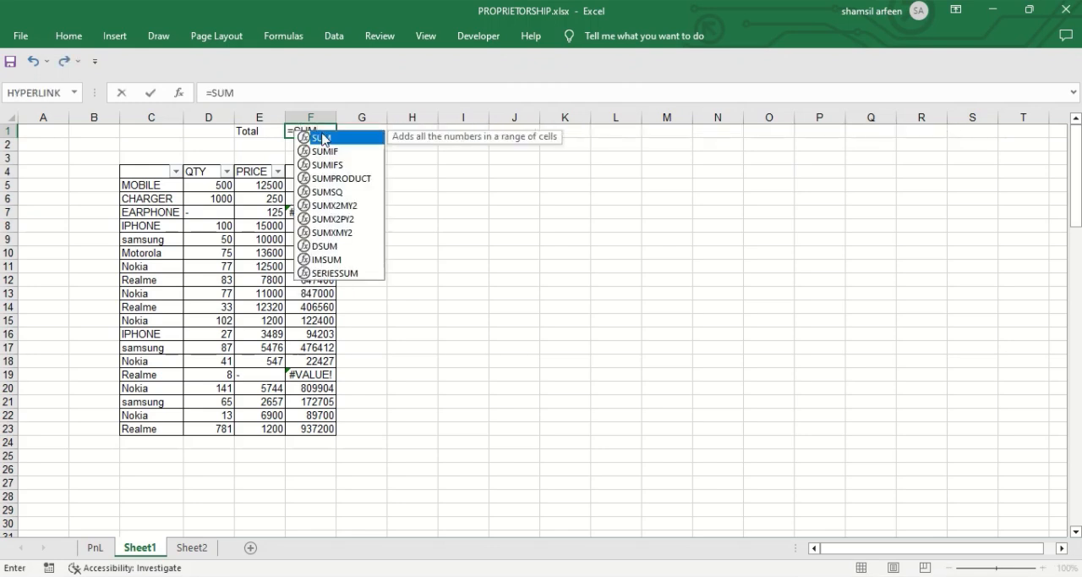
{"action": "double_click", "coordinate": [322, 138]}
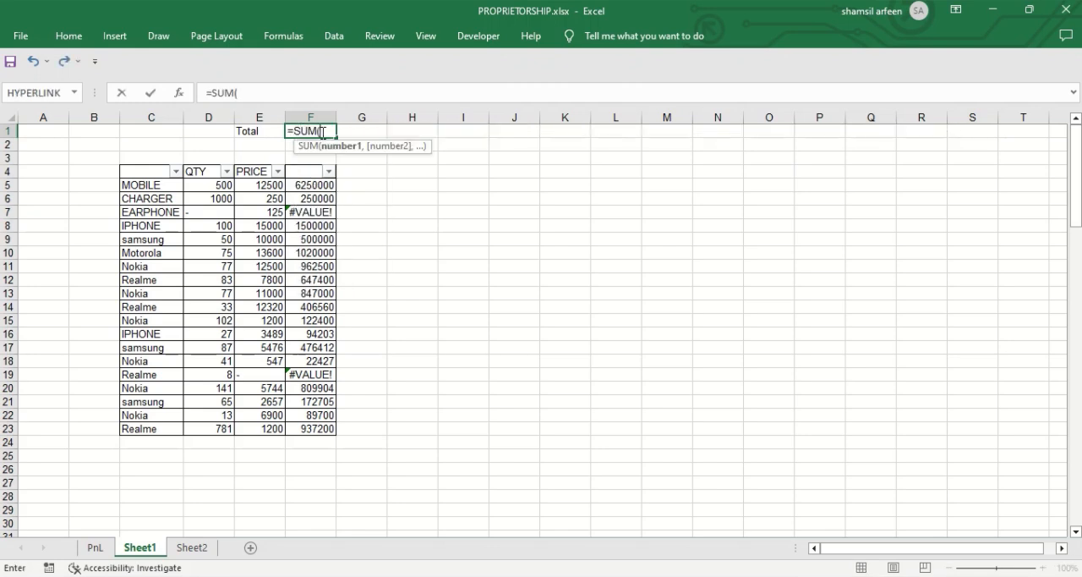
{"action": "left_click", "coordinate": [313, 185]}
{"action": "key", "text": "ctrl+shift+Down"}
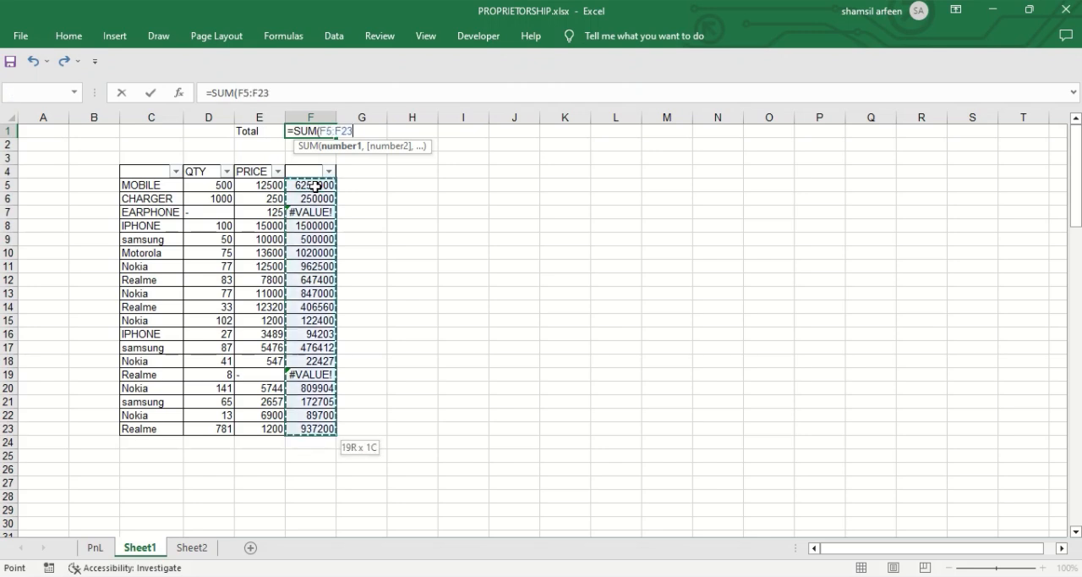
{"action": "key", "text": "ctrl+shift+Up"}
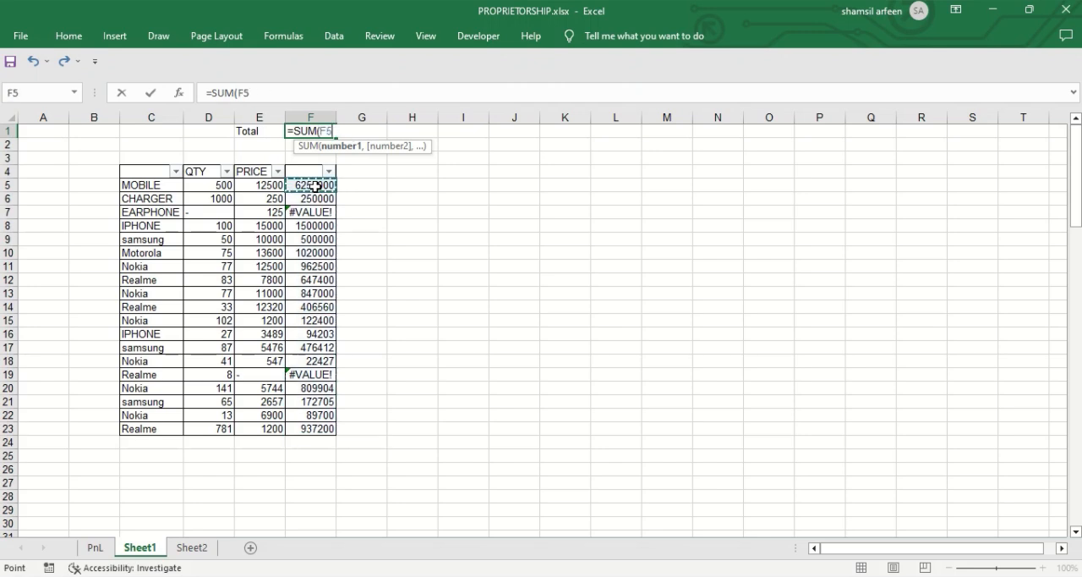
{"action": "key", "text": "shift+Down"}
{"action": "key", "text": "shift+Down"}
{"action": "key", "text": "shift+Down"}
{"action": "key", "text": "shift+Down"}
{"action": "key", "text": "shift+Down"}
{"action": "key", "text": "shift+Down"}
{"action": "key", "text": "shift+Down"}
{"action": "key", "text": "shift+Down"}
{"action": "key", "text": "shift+Down"}
{"action": "key", "text": "shift+Down"}
{"action": "key", "text": "shift+Down"}
{"action": "key", "text": "shift+Down"}
{"action": "key", "text": "shift+Down"}
{"action": "key", "text": "shift+Down"}
{"action": "key", "text": "shift+Down"}
{"action": "key", "text": "shift+Down"}
{"action": "key", "text": "shift+Down"}
{"action": "key", "text": "shift+Down"}
{"action": "key", "text": "shift+Down"}
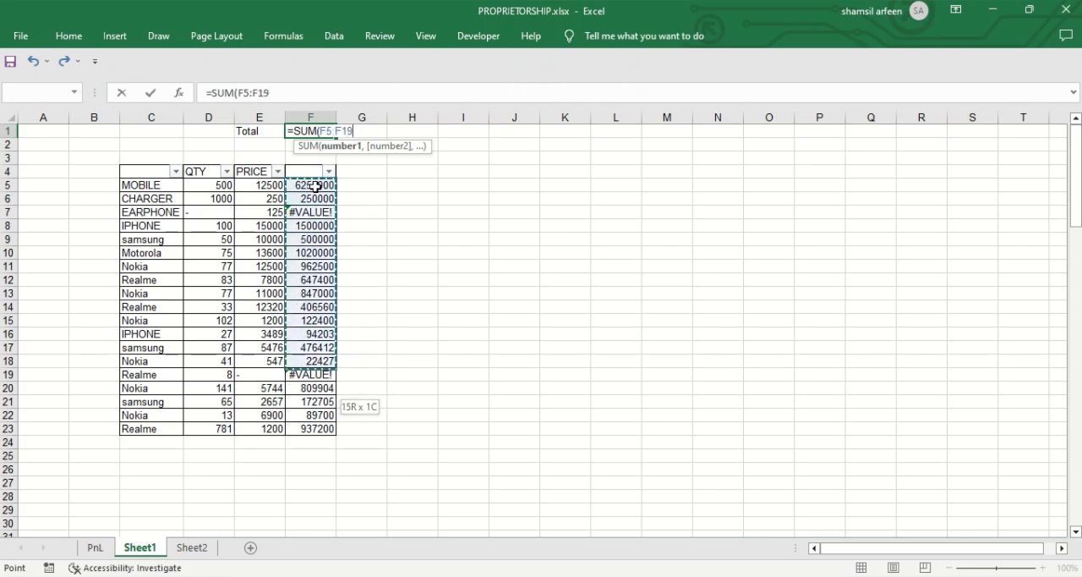
{"action": "key", "text": "shift+Up"}
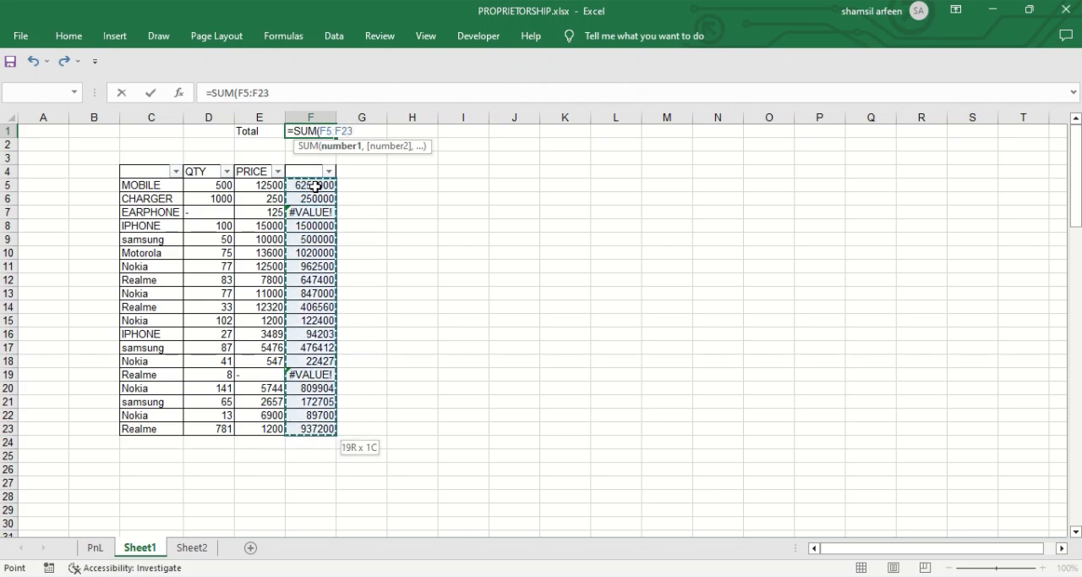
{"action": "type", "text": ")"}
{"action": "key", "text": "Return"}
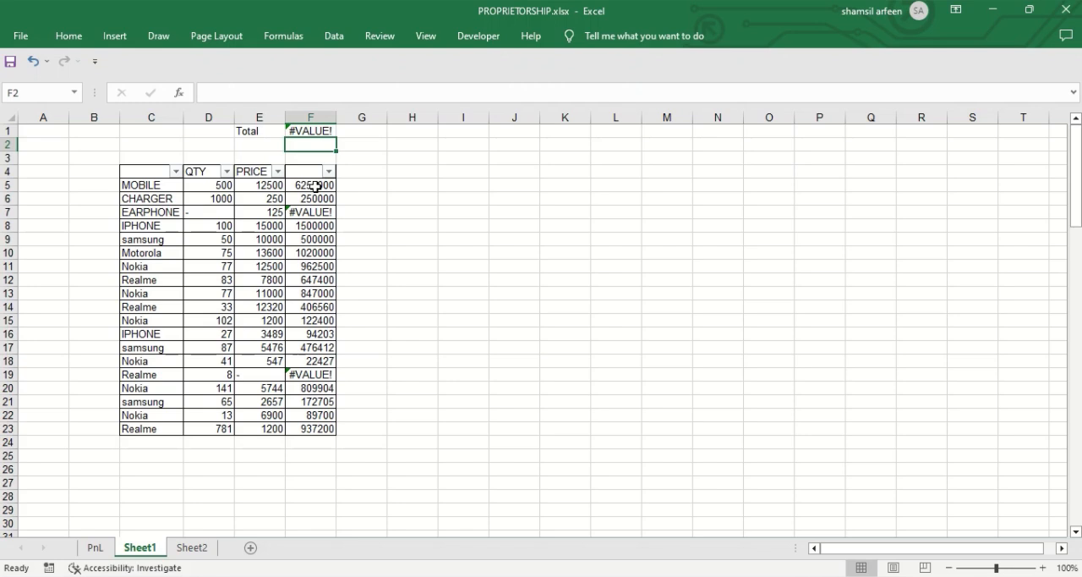
Step: Replace the Total formula in F1 with =AGGREGATE(9,6,F5:F23) to sum the amounts while ignoring error values
{"action": "left_click", "coordinate": [313, 132]}
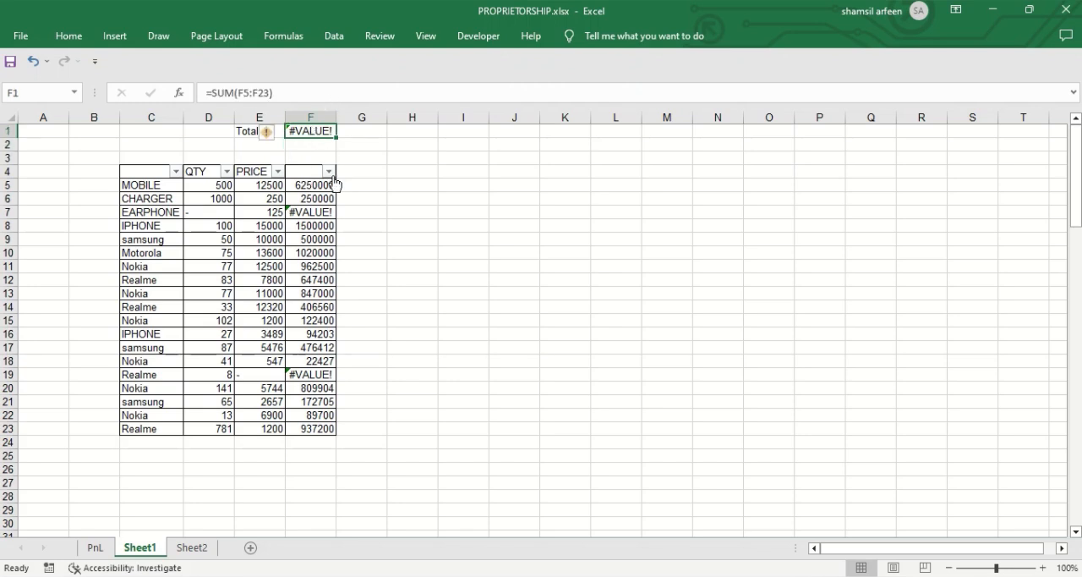
{"action": "type", "text": "="}
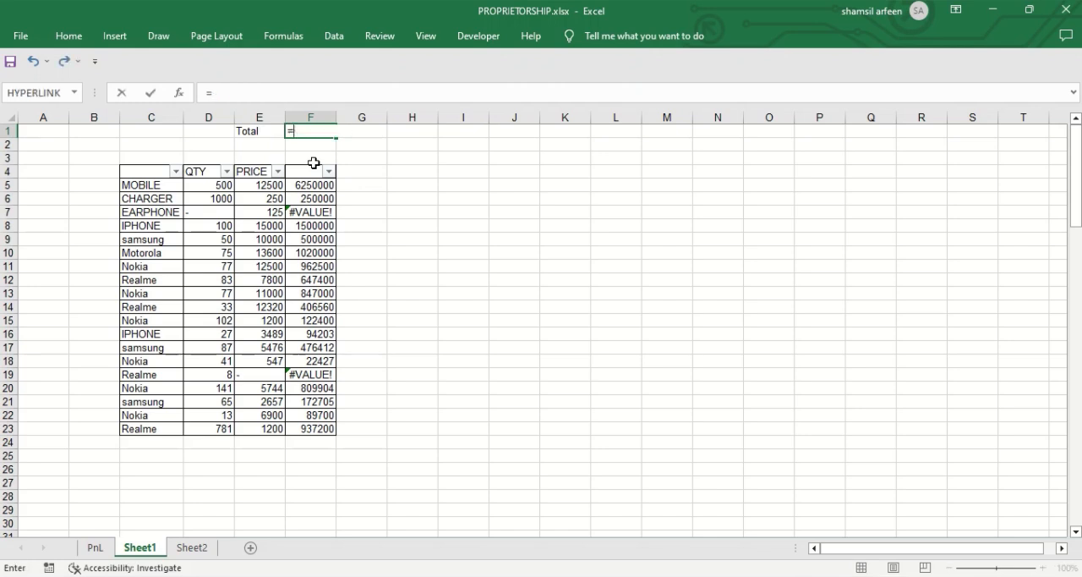
{"action": "type", "text": "AGGRE"}
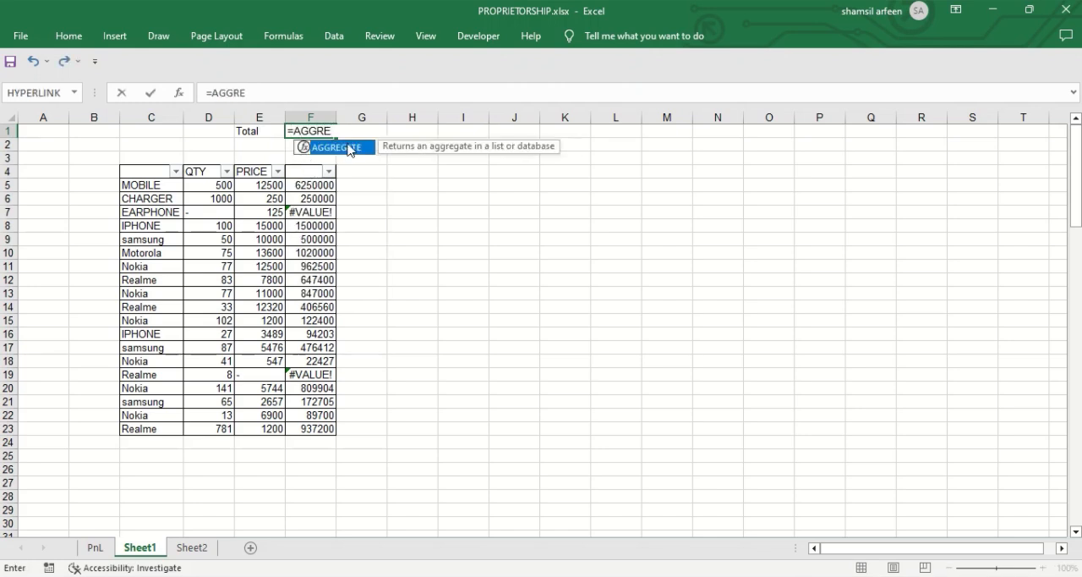
{"action": "double_click", "coordinate": [350, 149]}
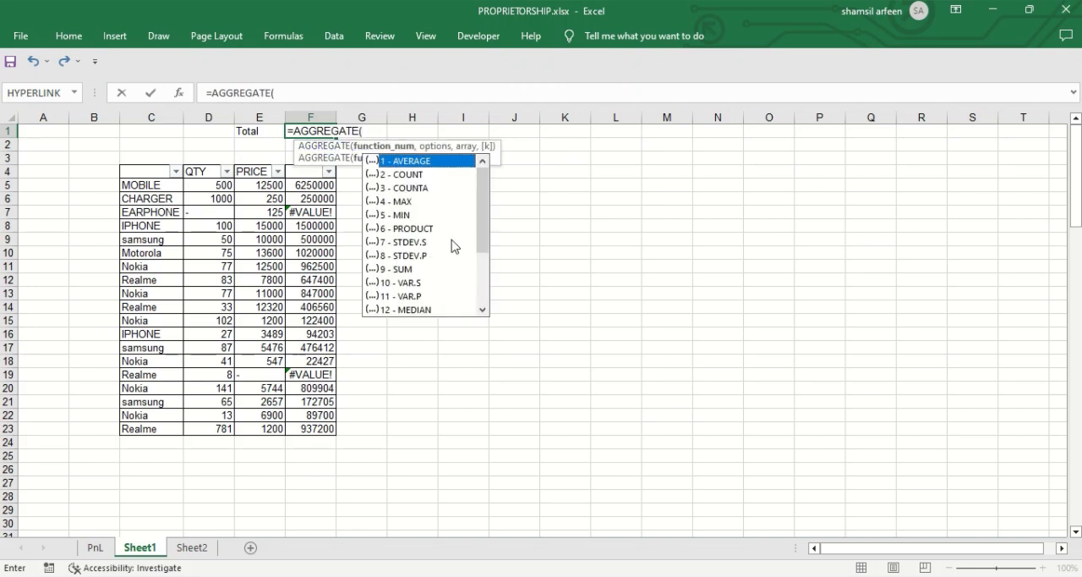
{"action": "double_click", "coordinate": [401, 270]}
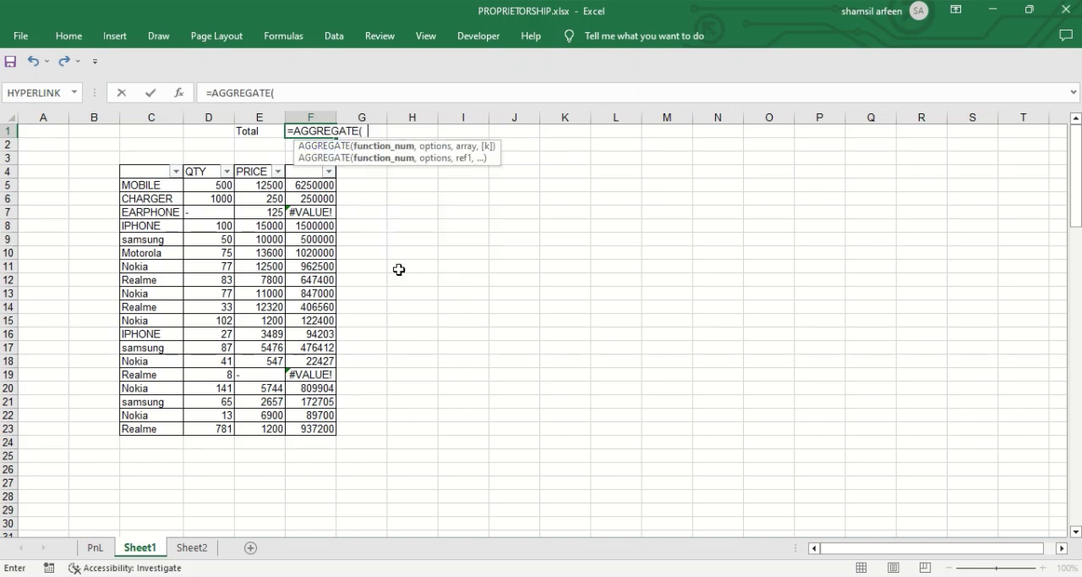
{"action": "type", "text": ","}
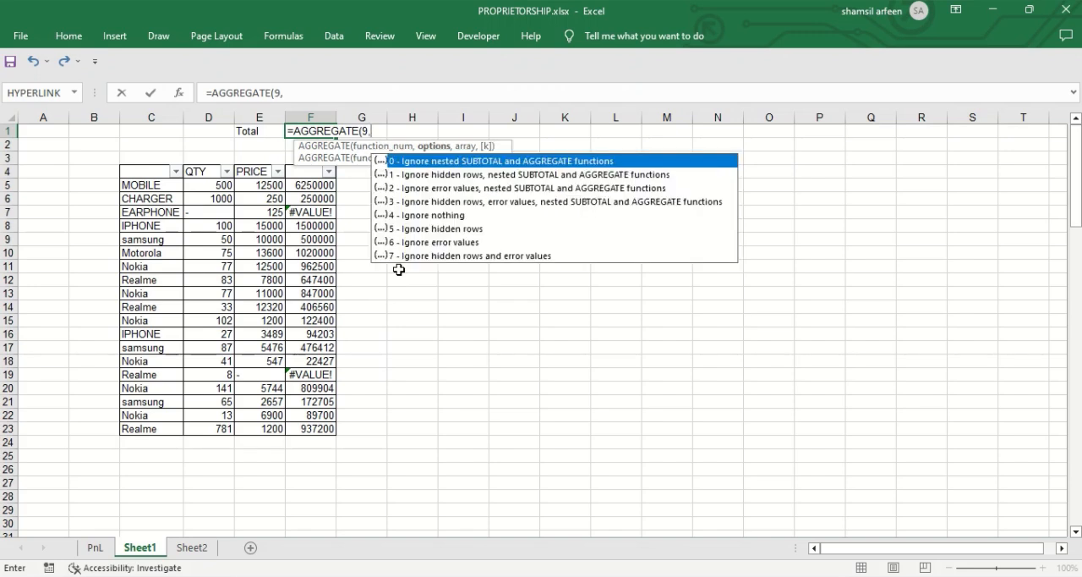
{"action": "left_click", "coordinate": [461, 244]}
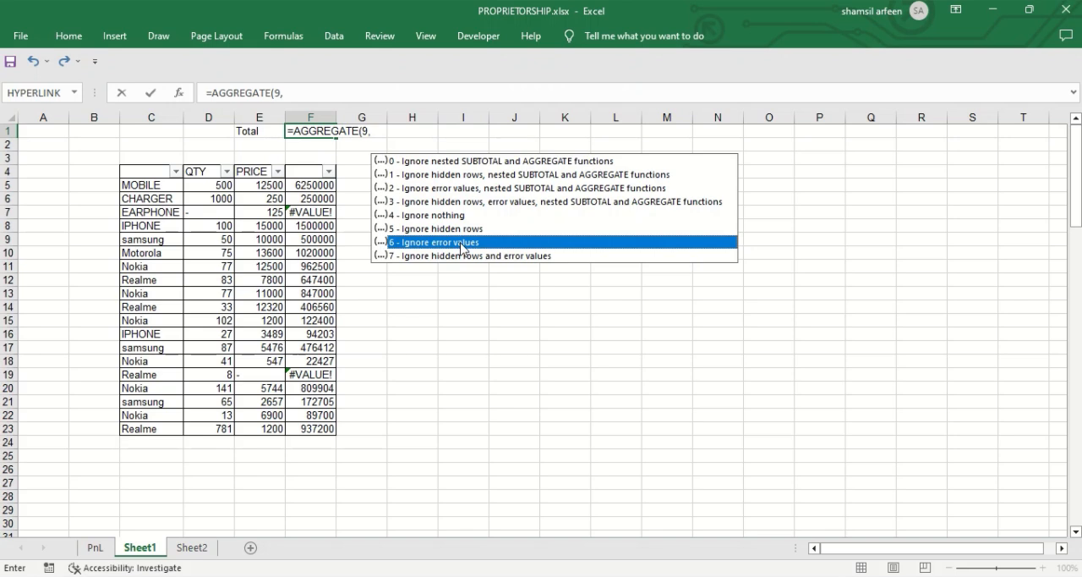
{"action": "double_click", "coordinate": [462, 244]}
{"action": "type", "text": ","}
{"action": "left_click", "coordinate": [303, 186]}
{"action": "left_click_drag", "start_coordinate": [303, 186], "coordinate": [307, 423]}
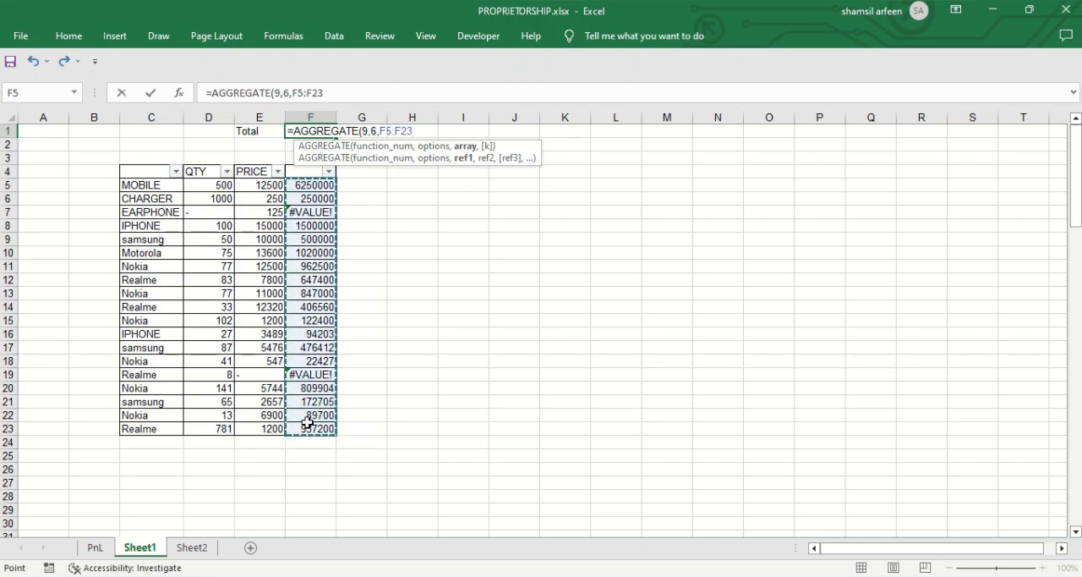
{"action": "key", "text": "Return"}
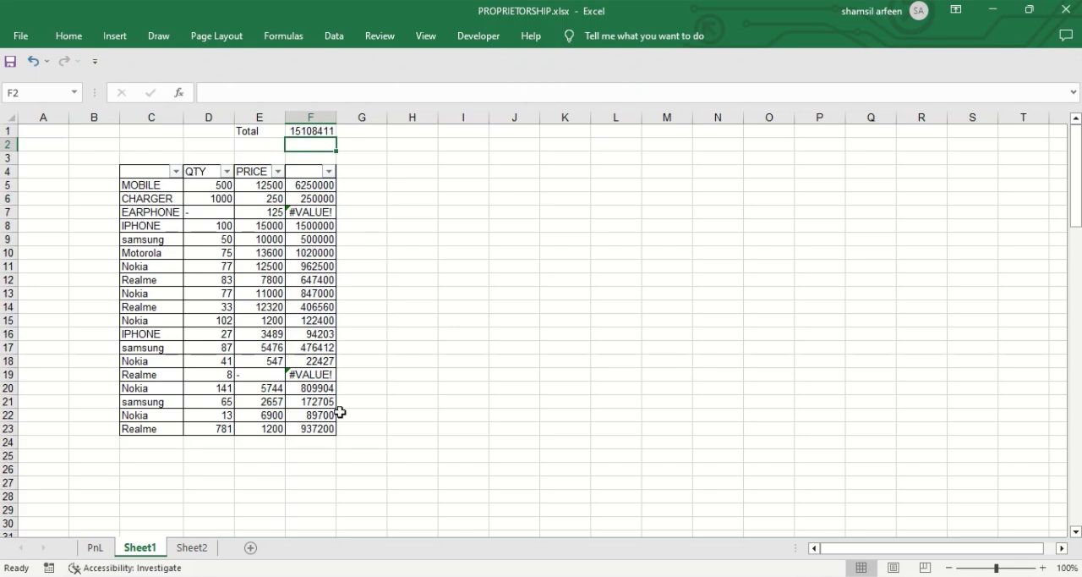
{"action": "left_click", "coordinate": [319, 211]}
{"action": "left_click", "coordinate": [327, 384]}
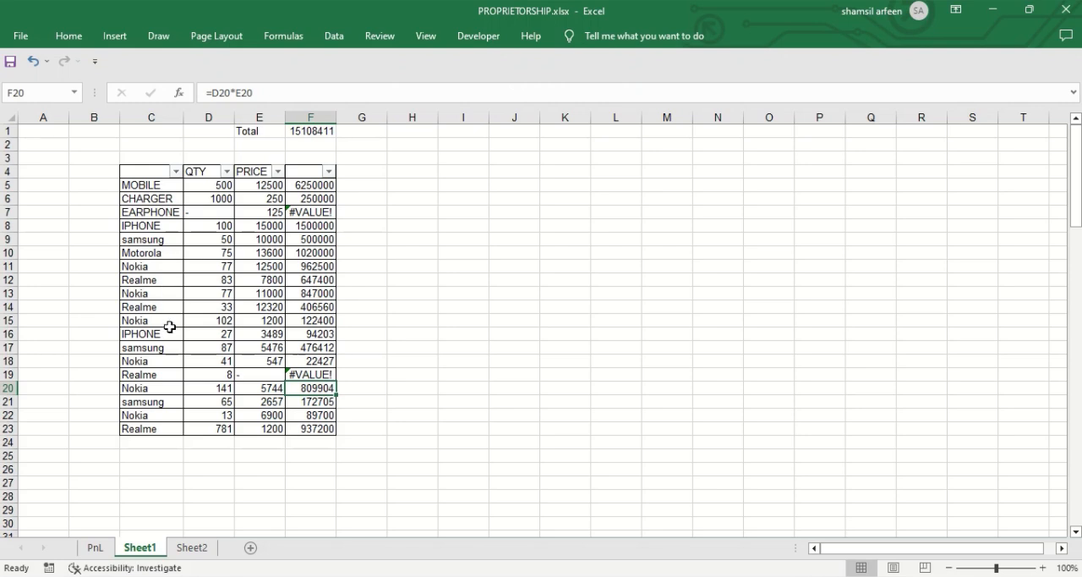
Step: Filter the product column C to show only the Nokia rows
{"action": "left_click", "coordinate": [176, 171]}
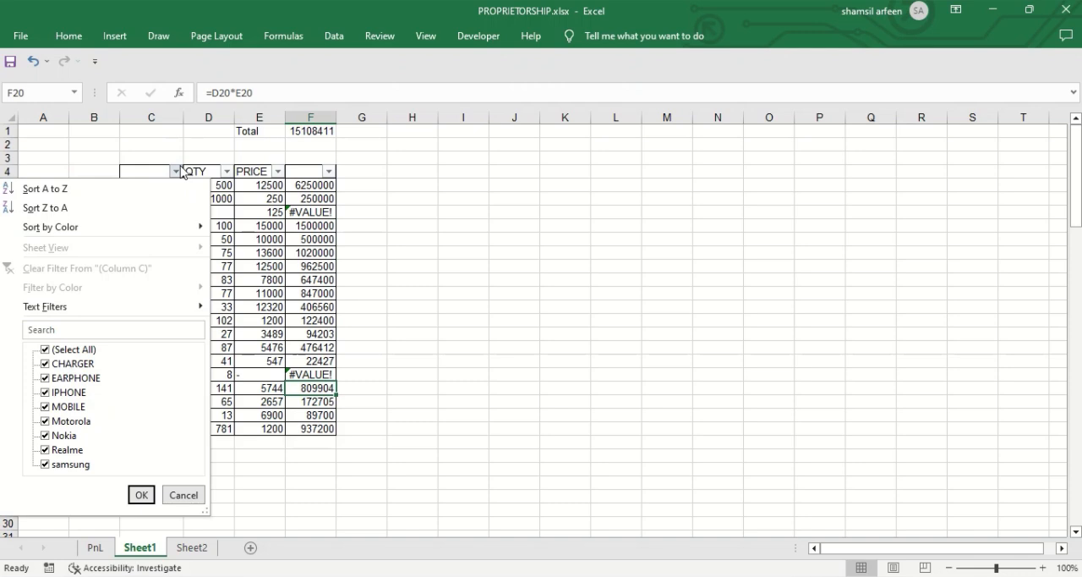
{"action": "left_click", "coordinate": [46, 350]}
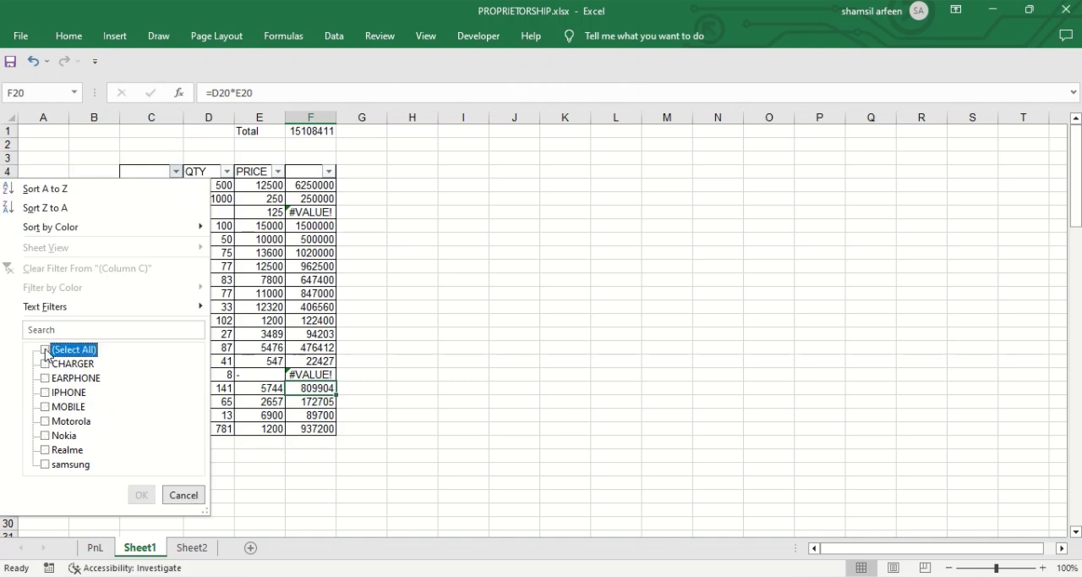
{"action": "left_click", "coordinate": [46, 436]}
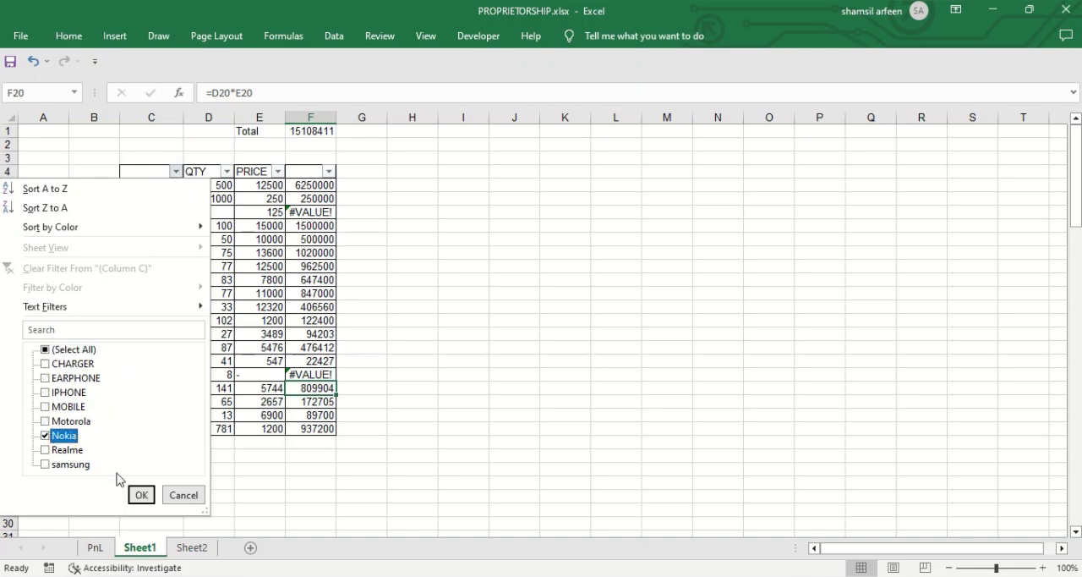
{"action": "left_click", "coordinate": [141, 495]}
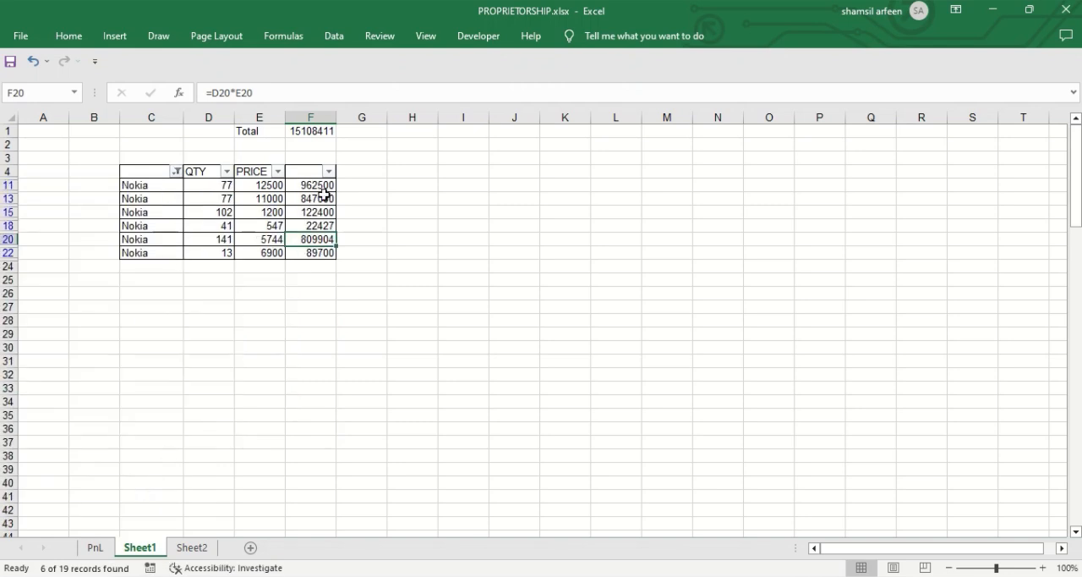
Step: Change the AGGREGATE option in F1 to 3, ignoring hidden rows, error values and nested SUBTOTAL and AGGREGATE functions
{"action": "left_click", "coordinate": [312, 131]}
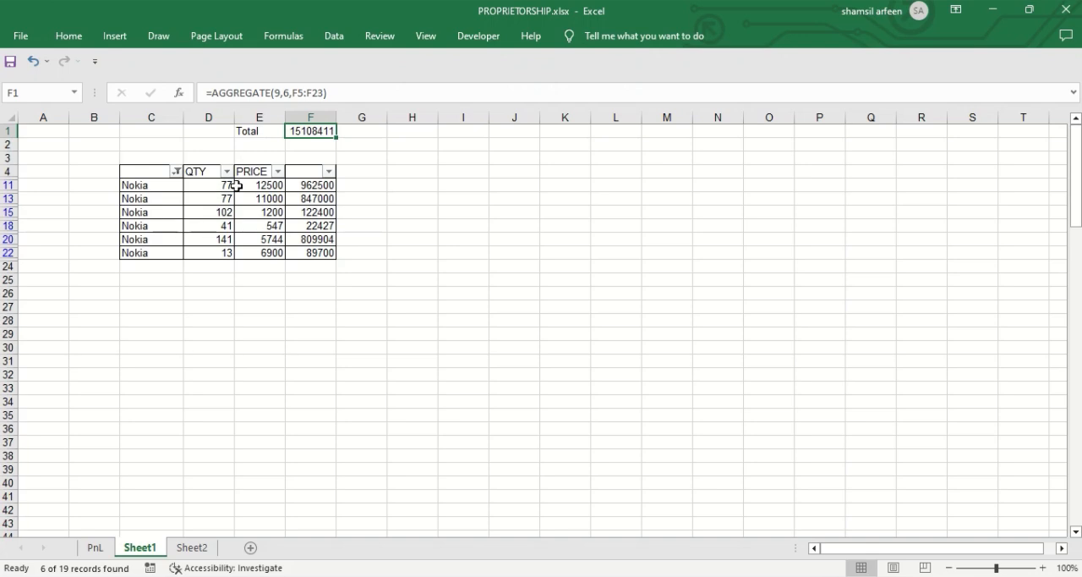
{"action": "left_click", "coordinate": [290, 92]}
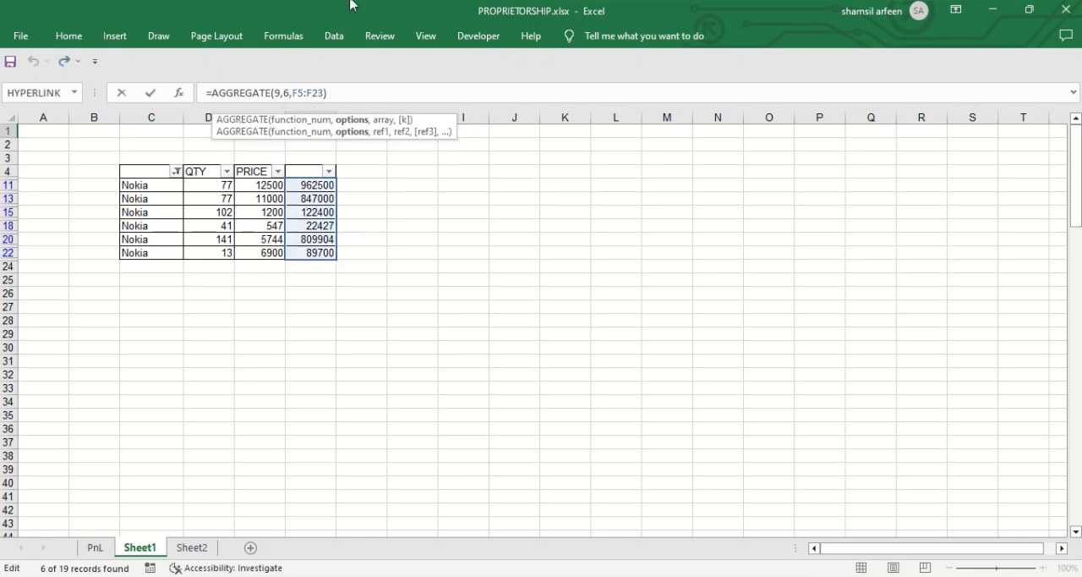
{"action": "key", "text": "BackSpace"}
{"action": "key", "text": "BackSpace"}
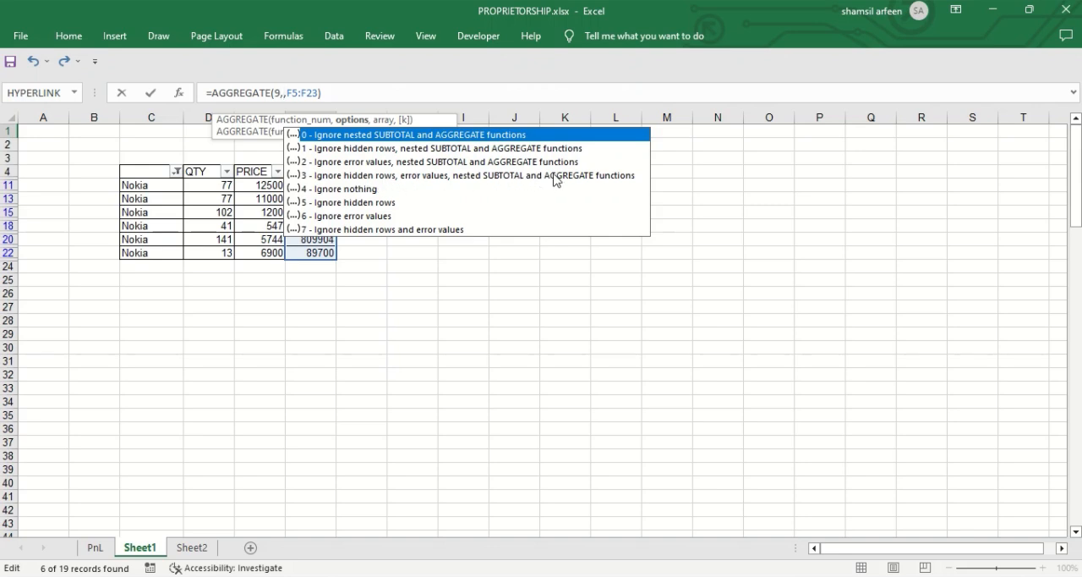
{"action": "double_click", "coordinate": [357, 175]}
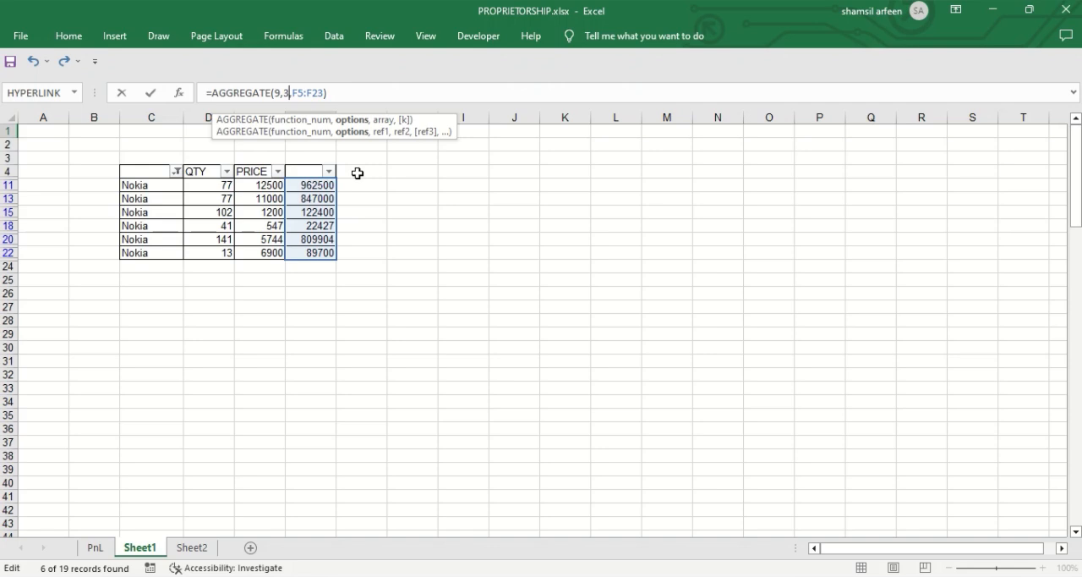
{"action": "key", "text": "Return"}
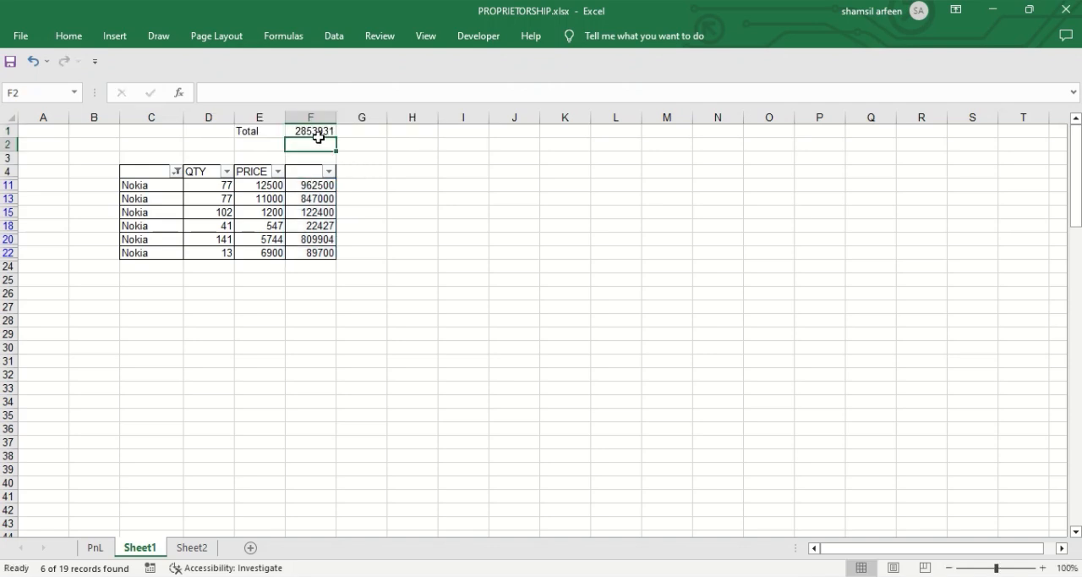
{"action": "left_click", "coordinate": [318, 132]}
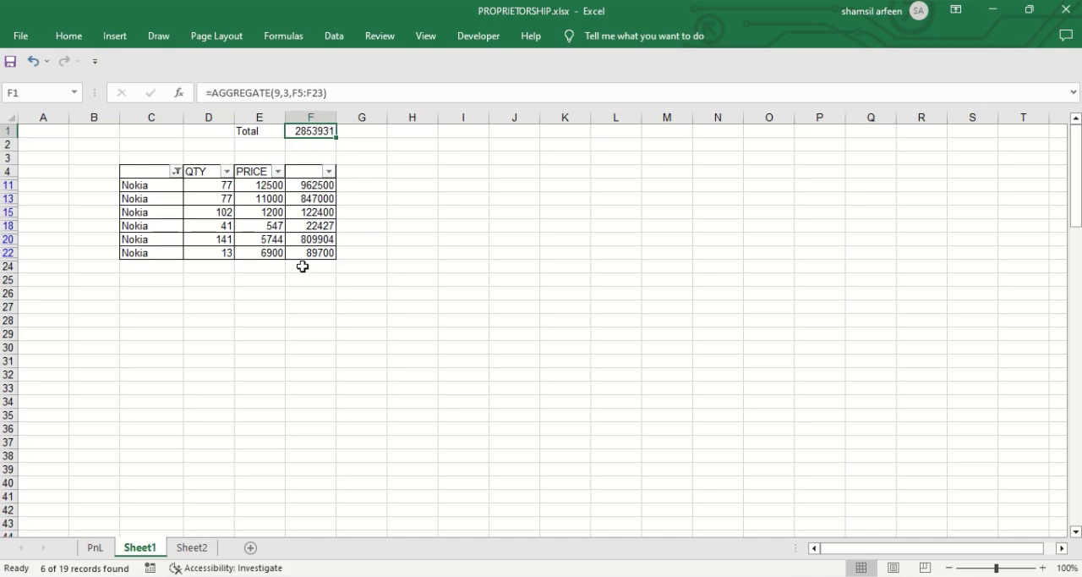
{"action": "left_click", "coordinate": [293, 303]}
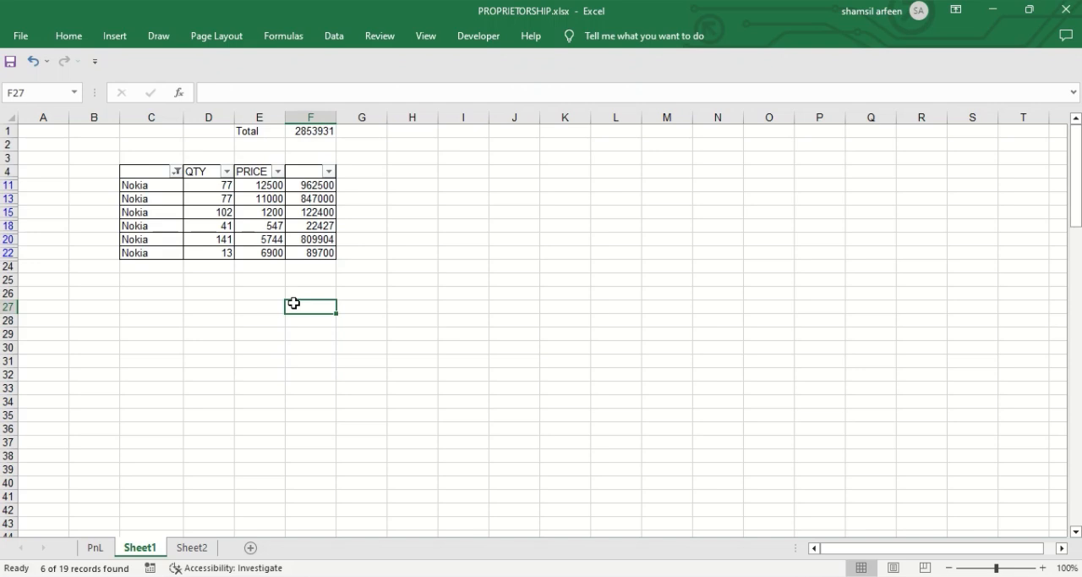
Step: Switch the product column filter from Nokia to Motorola only
{"action": "left_click", "coordinate": [176, 171]}
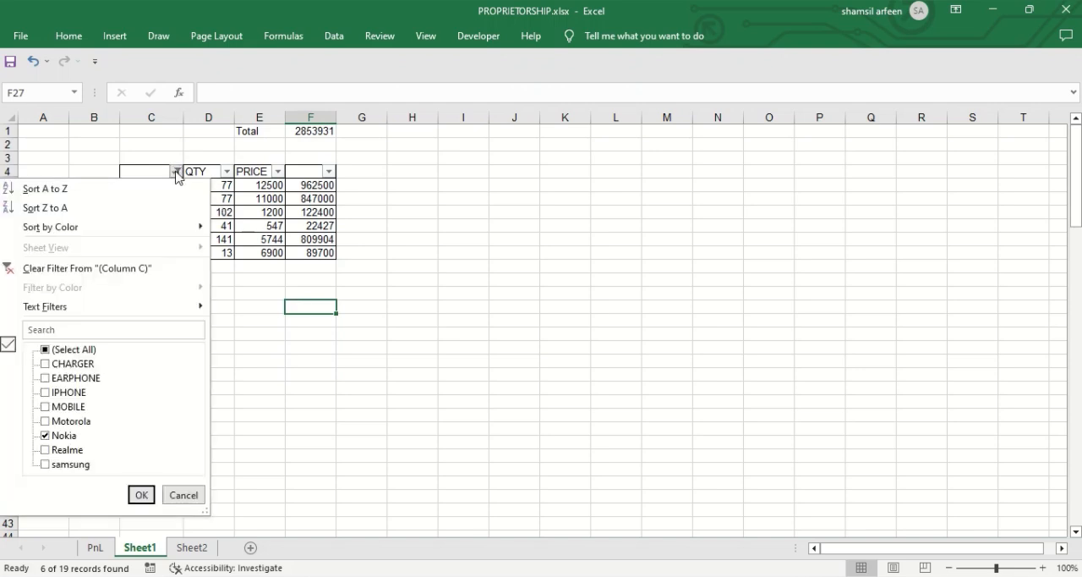
{"action": "left_click", "coordinate": [45, 420]}
{"action": "left_click", "coordinate": [44, 435]}
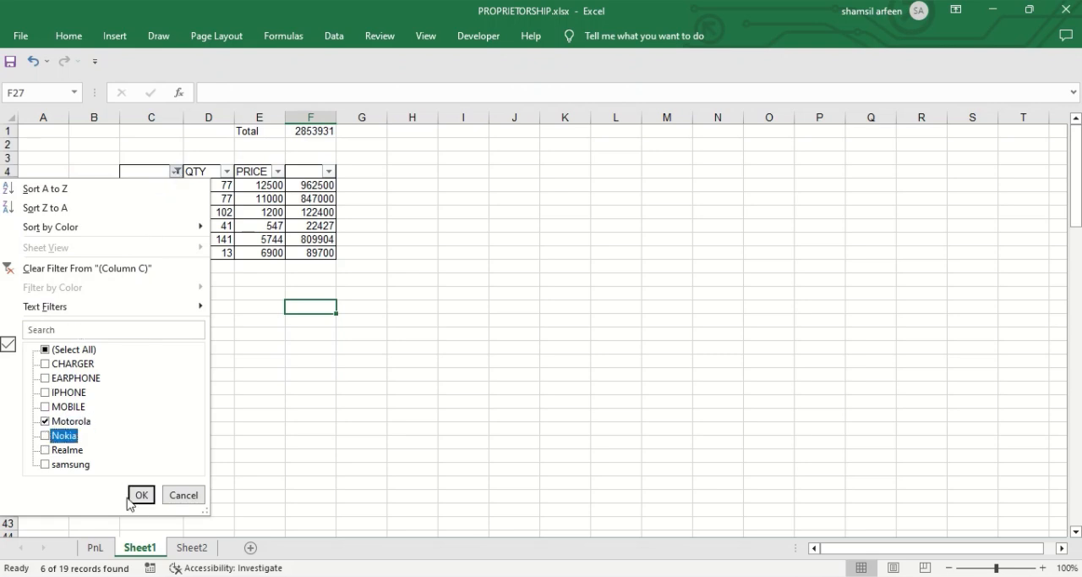
{"action": "left_click", "coordinate": [142, 495]}
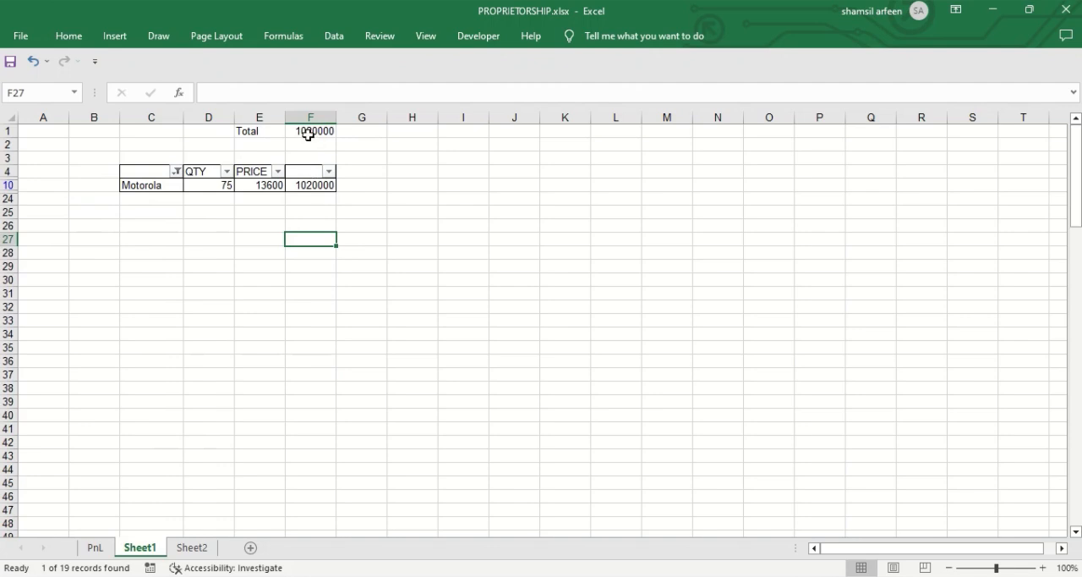
Step: Switch the product column filter from Motorola to samsung only
{"action": "left_click", "coordinate": [174, 174]}
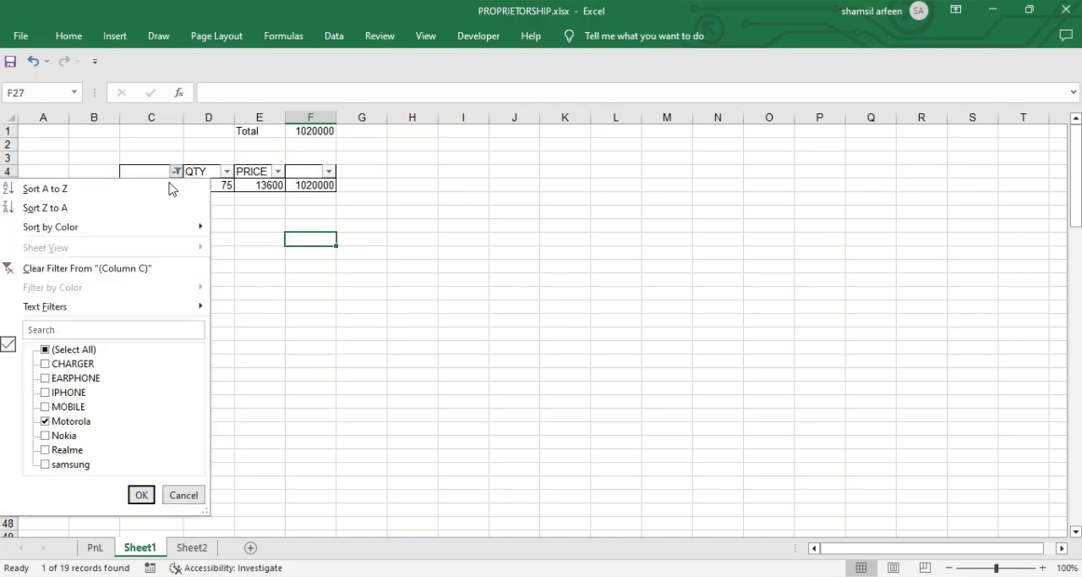
{"action": "left_click", "coordinate": [45, 421]}
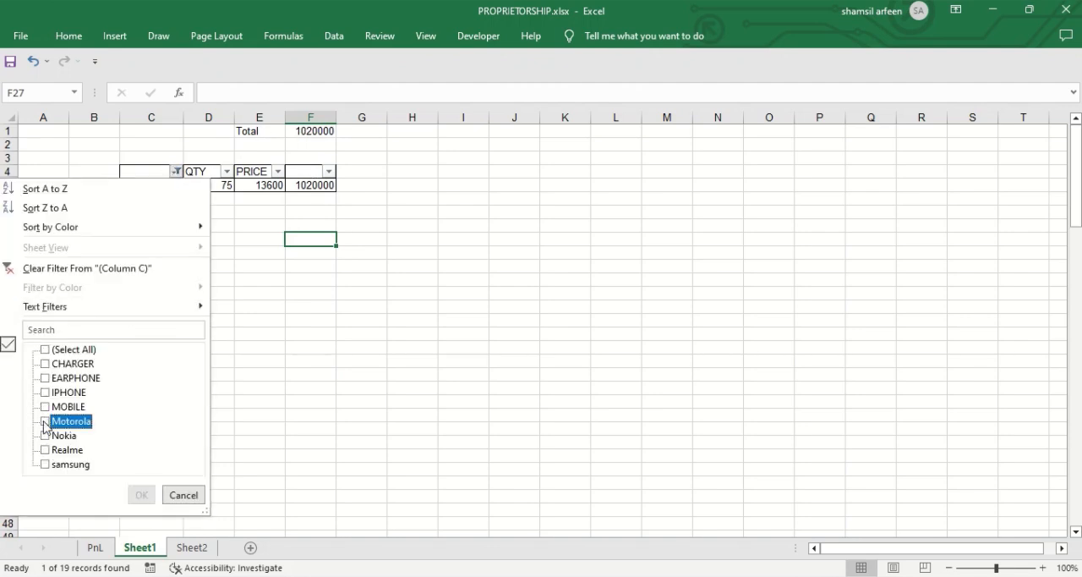
{"action": "left_click", "coordinate": [47, 465]}
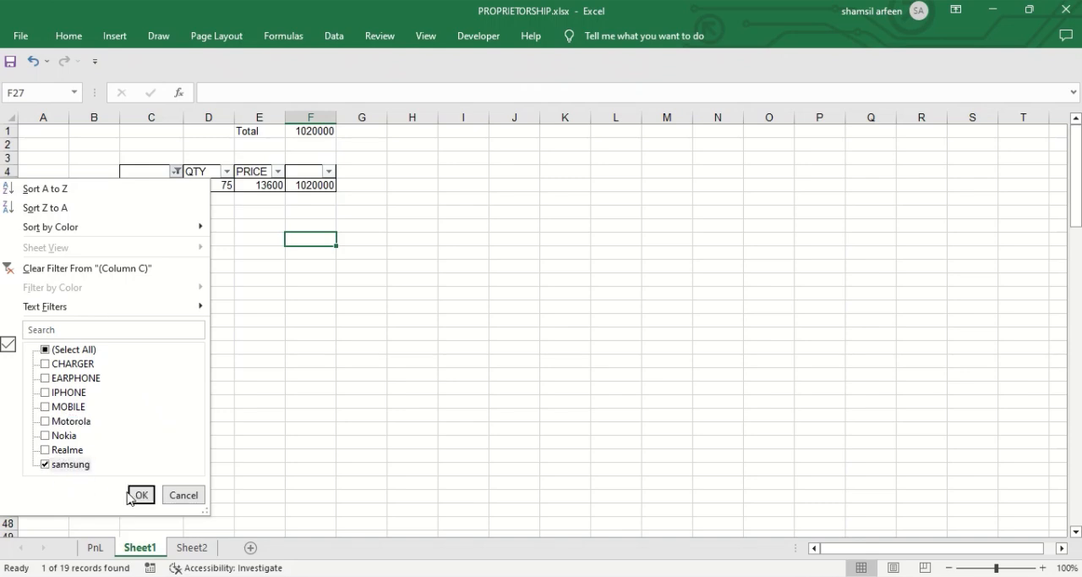
{"action": "left_click", "coordinate": [142, 494]}
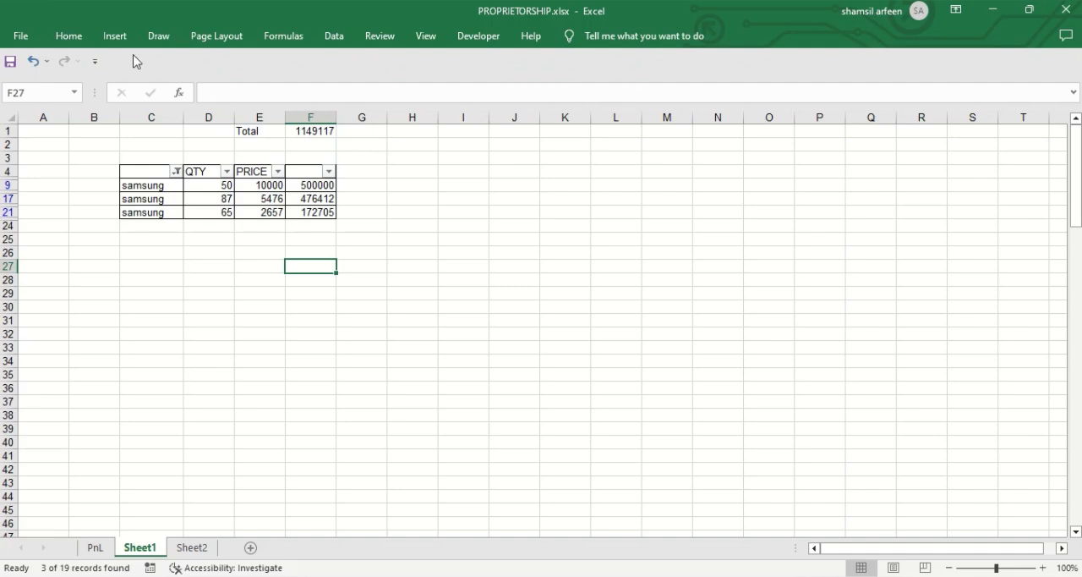
Step: Switch the product column filter from samsung to Realme only
{"action": "left_click", "coordinate": [175, 172]}
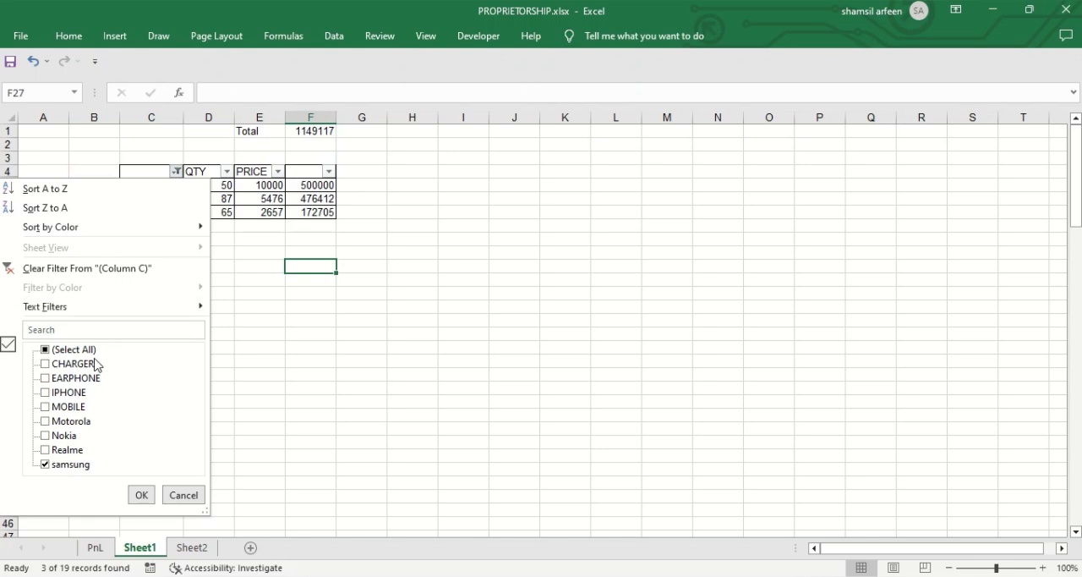
{"action": "left_click", "coordinate": [45, 466]}
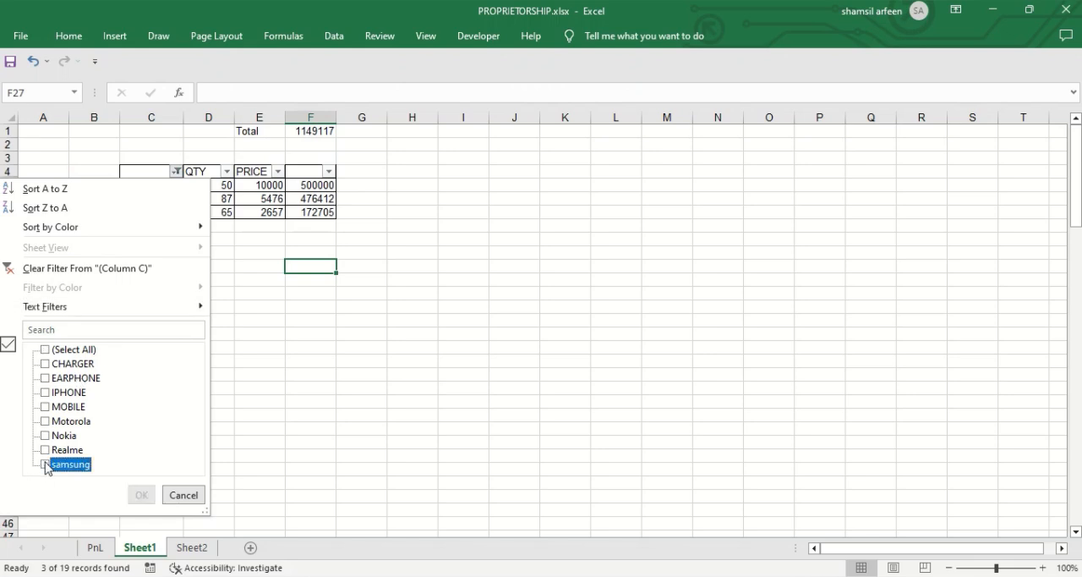
{"action": "left_click", "coordinate": [47, 455]}
{"action": "left_click", "coordinate": [45, 450]}
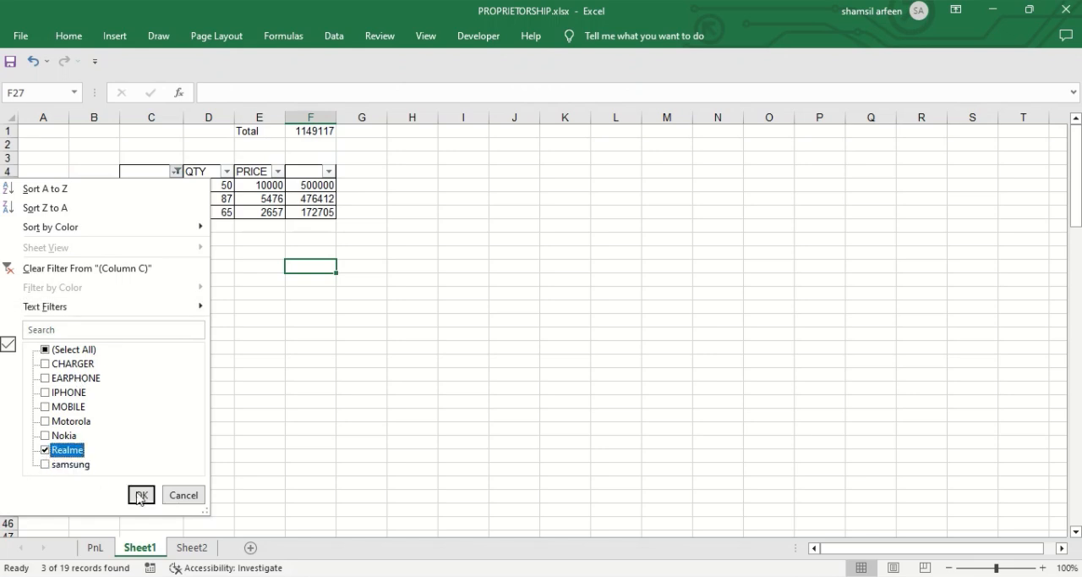
{"action": "left_click", "coordinate": [141, 495]}
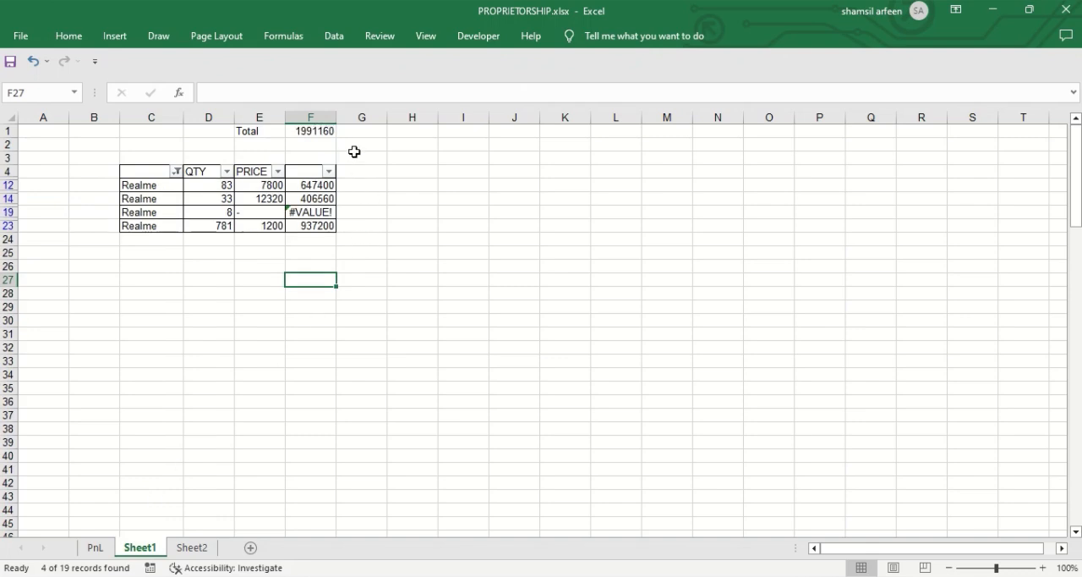
{"action": "left_click", "coordinate": [321, 139]}
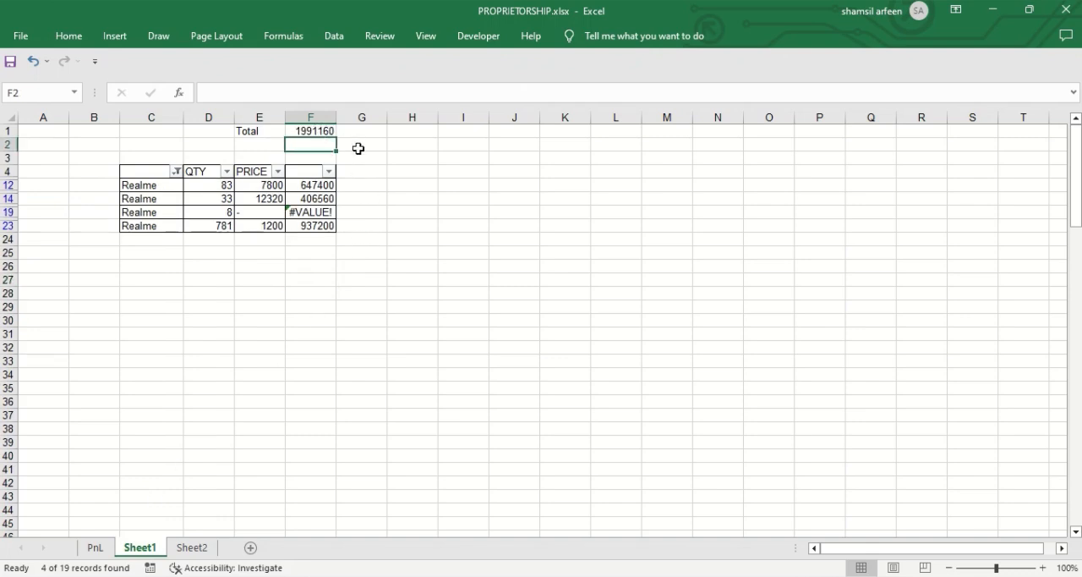
{"action": "left_click", "coordinate": [358, 148]}
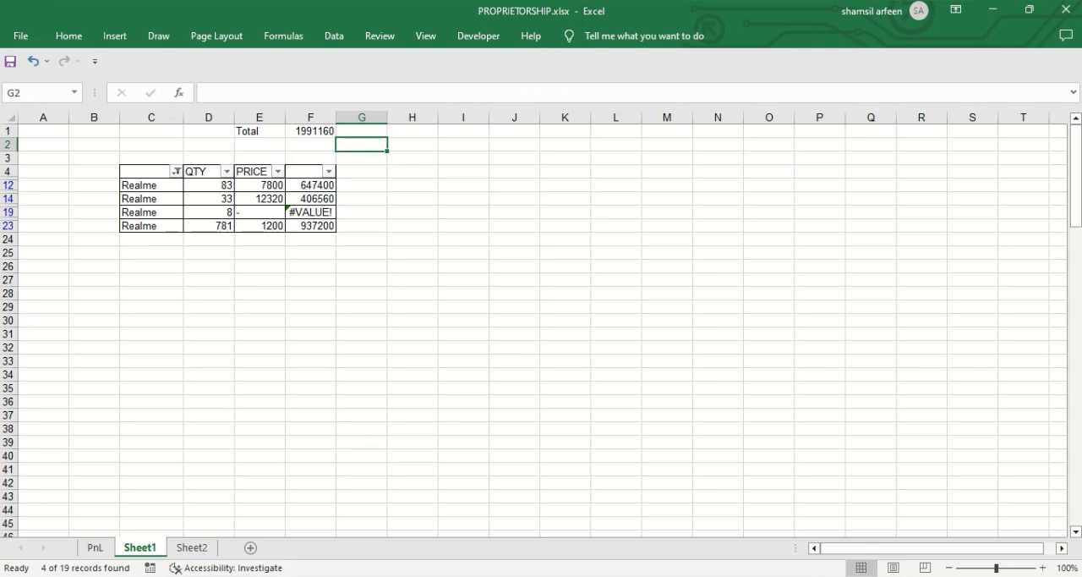
Step: On Sheet2, add the due date 20/06/2023 in C8 below the existing due dates
{"action": "left_click", "coordinate": [194, 548]}
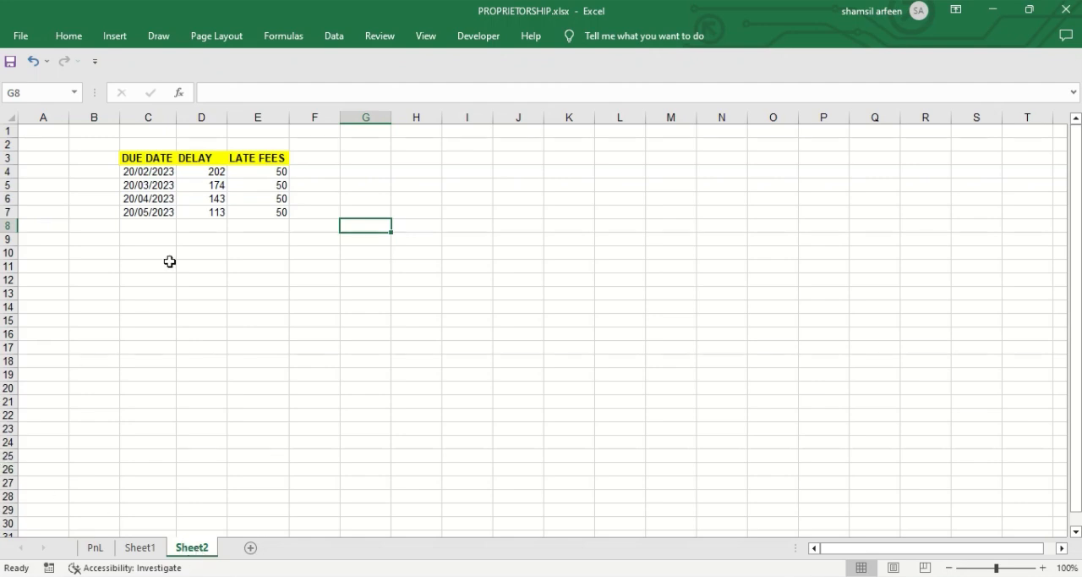
{"action": "left_click", "coordinate": [142, 226]}
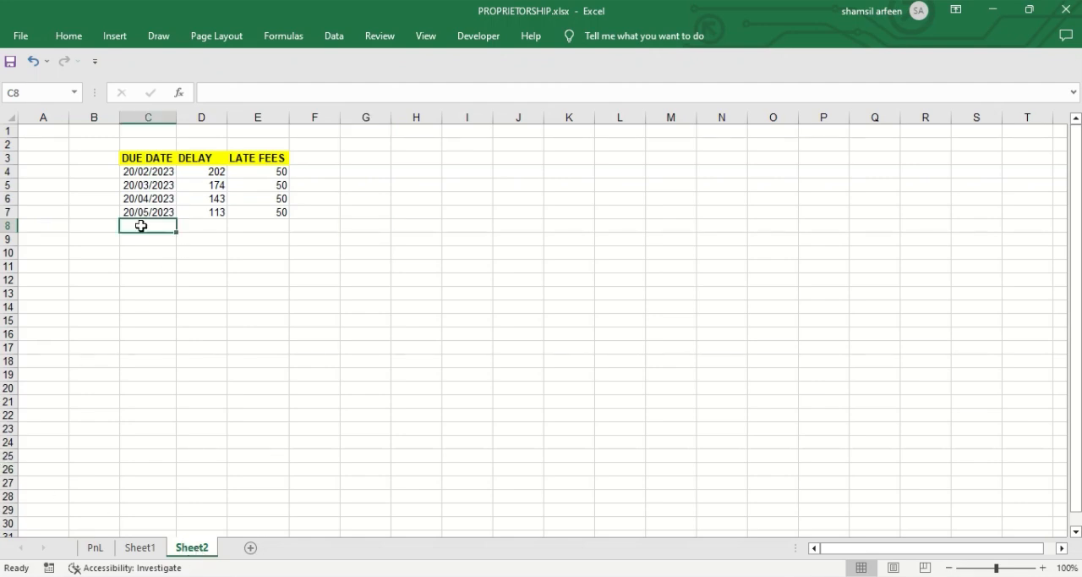
{"action": "type", "text": "20/0"}
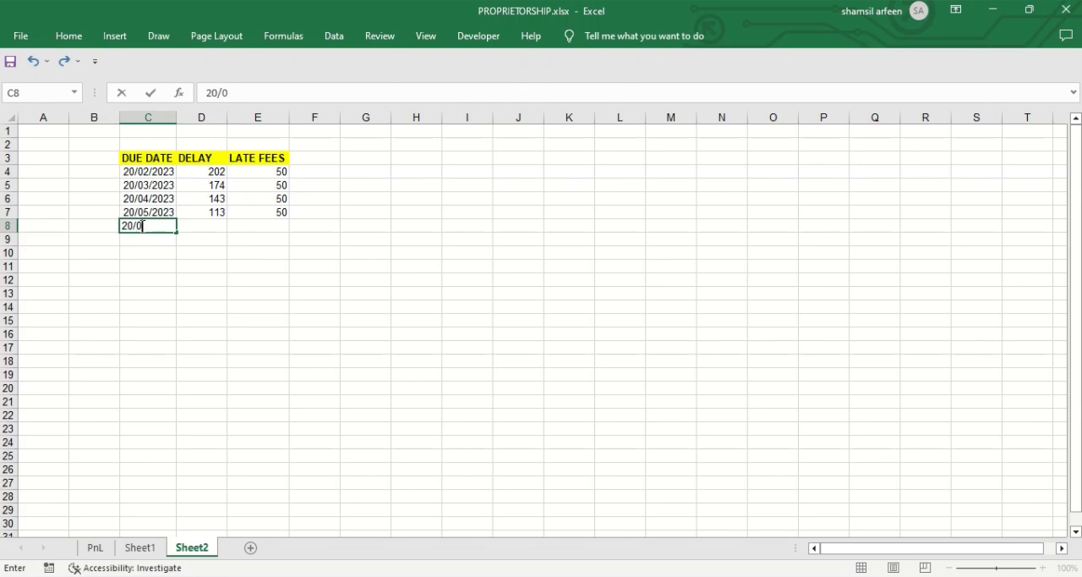
{"action": "type", "text": "6/2023"}
{"action": "key", "text": "Return"}
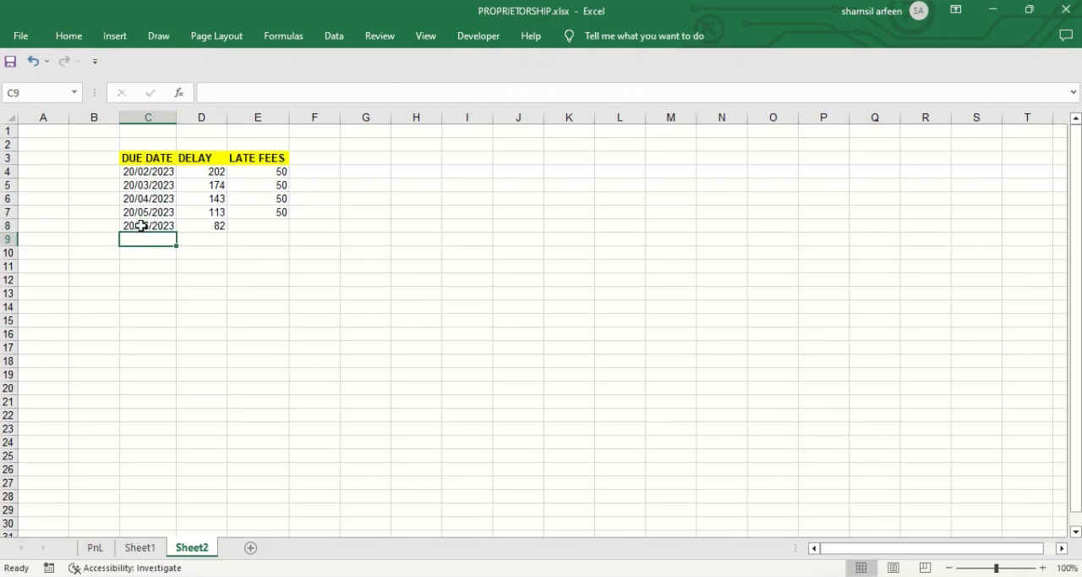
Step: Enter the due dates 20/07/2023 in C9 and 20/08/2023 in C10
{"action": "type", "text": "20/07/202"}
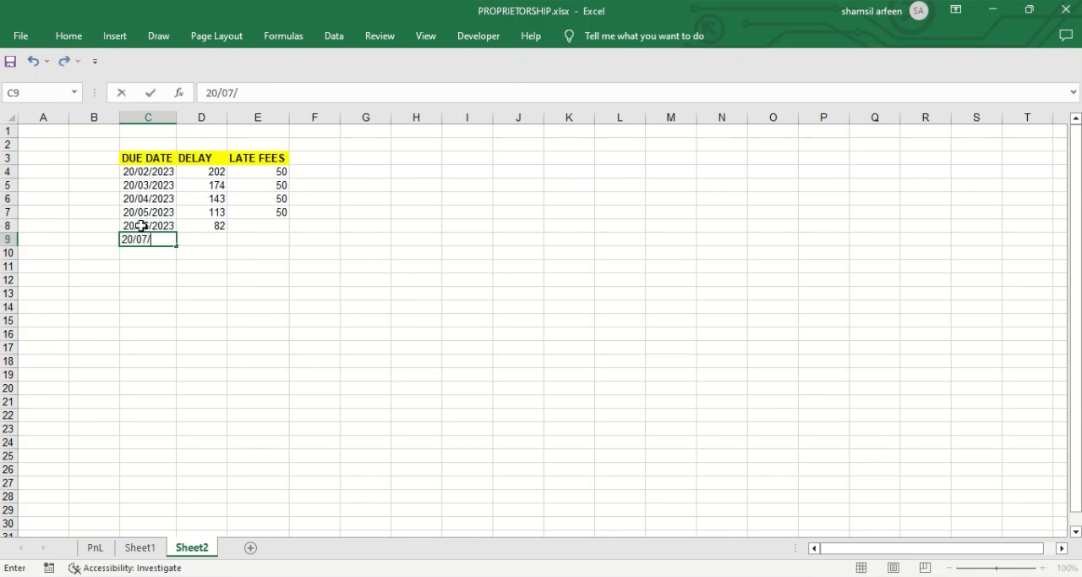
{"action": "key", "text": "Return"}
{"action": "type", "text": "0"}
{"action": "key", "text": "BackSpace"}
{"action": "type", "text": "20/08/2023"}
{"action": "key", "text": "Return"}
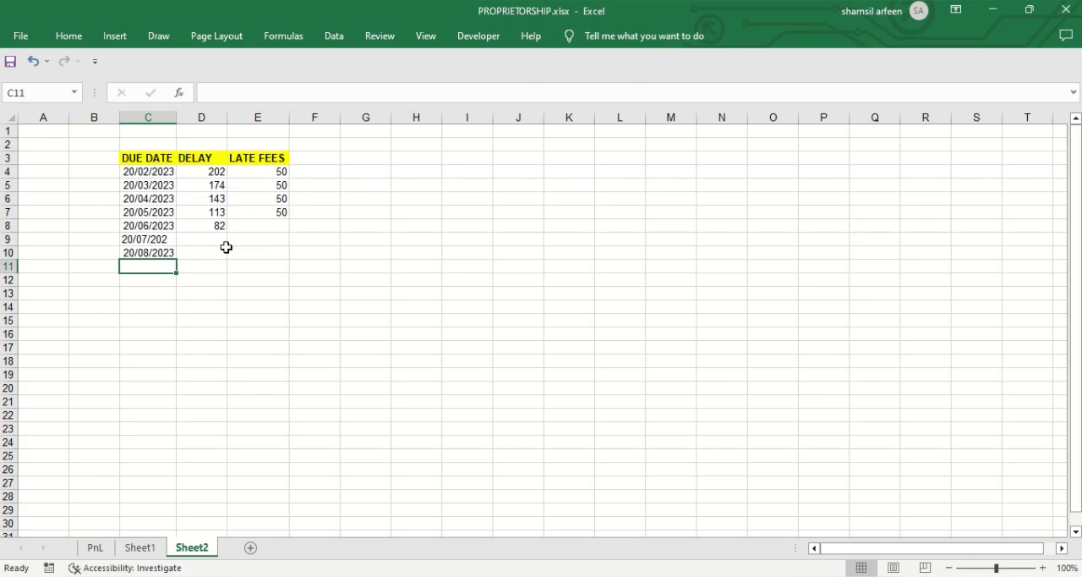
{"action": "key", "text": "Up"}
{"action": "key", "text": "Up"}
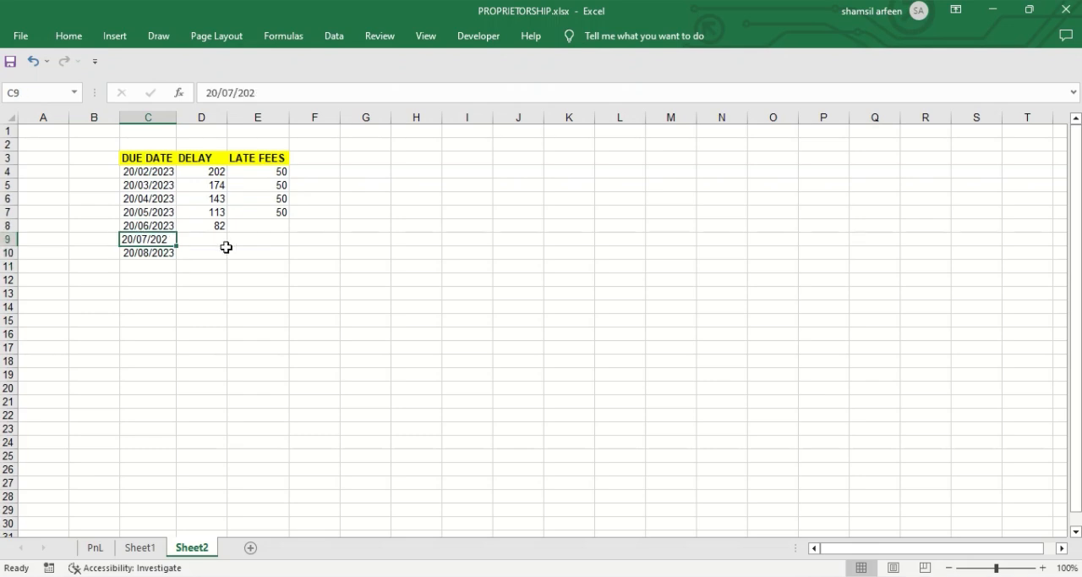
{"action": "key", "text": "F2"}
{"action": "type", "text": "3"}
{"action": "key", "text": "Return"}
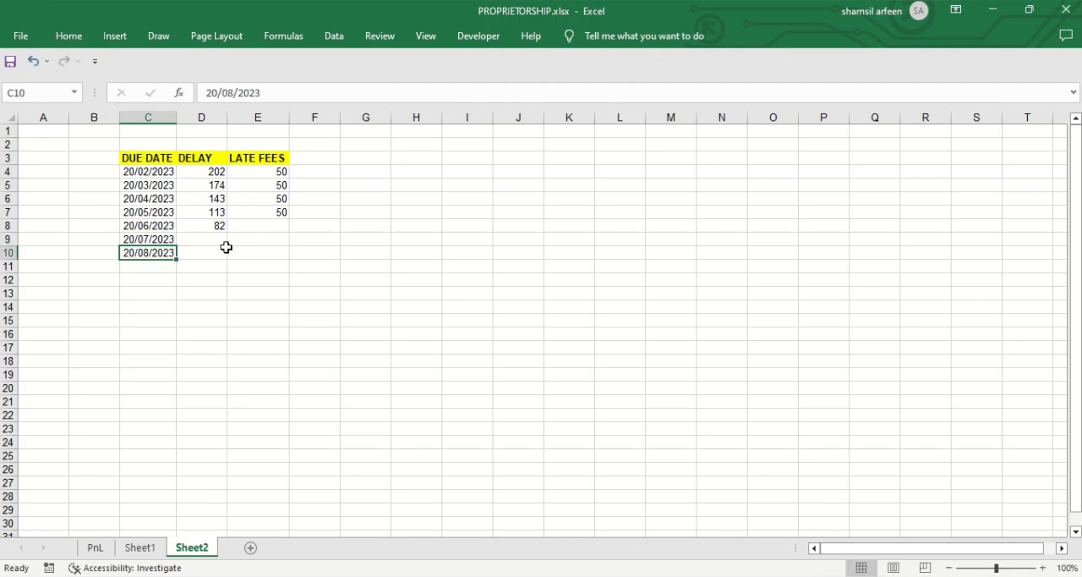
Step: Examine the DATEDIF delay formula in D4, going through its start date, end date and unit arguments
{"action": "key", "text": "Right"}
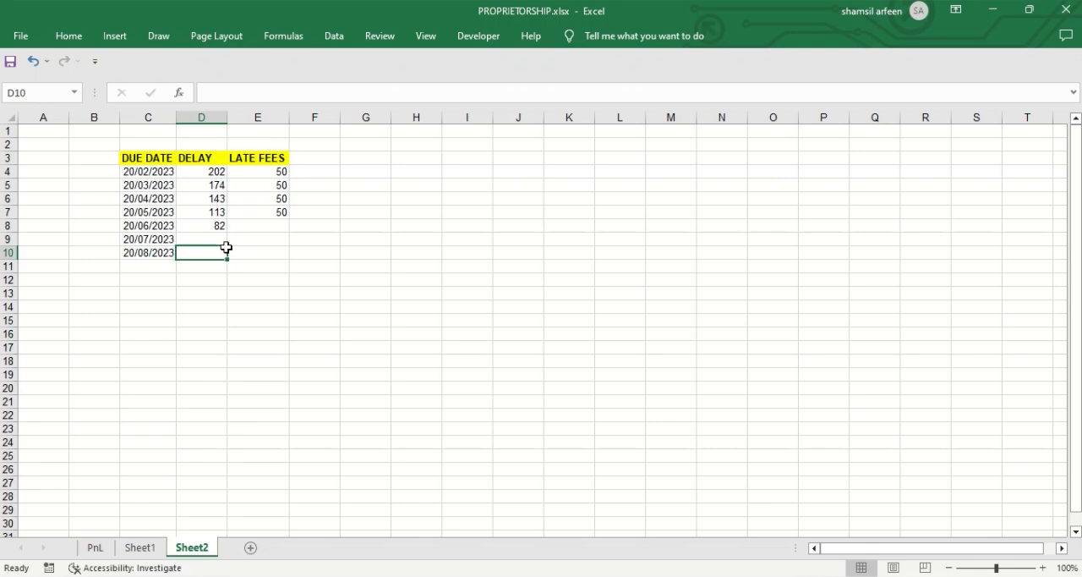
{"action": "key", "text": "Up"}
{"action": "key", "text": "Up"}
{"action": "key", "text": "Up"}
{"action": "key", "text": "Up"}
{"action": "key", "text": "Up"}
{"action": "key", "text": "Up"}
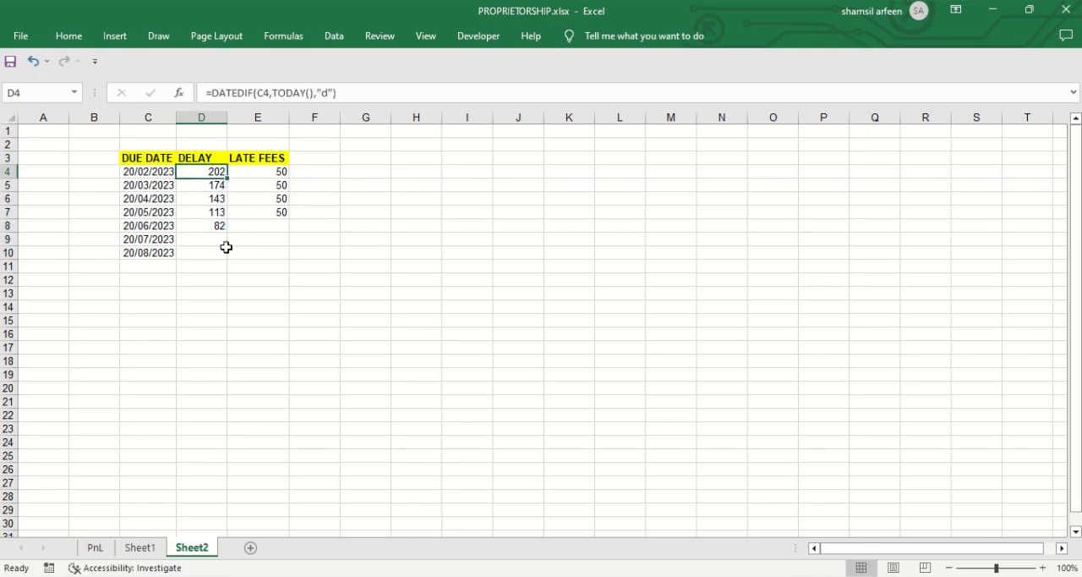
{"action": "key", "text": "F2"}
{"action": "key", "text": "Left"}
{"action": "key", "text": "Left"}
{"action": "key", "text": "Left"}
{"action": "key", "text": "Left"}
{"action": "key", "text": "Left"}
{"action": "key", "text": "Left"}
{"action": "key", "text": "Left"}
{"action": "key", "text": "Left"}
{"action": "key", "text": "Left"}
{"action": "key", "text": "Left"}
{"action": "key", "text": "Left"}
{"action": "key", "text": "Left"}
{"action": "key", "text": "Left"}
{"action": "key", "text": "Left"}
{"action": "key", "text": "Left"}
{"action": "key", "text": "Left"}
{"action": "key", "text": "Left"}
{"action": "key", "text": "Left"}
{"action": "key", "text": "Left"}
{"action": "key", "text": "Right"}
{"action": "key", "text": "Right"}
{"action": "key", "text": "Right"}
{"action": "key", "text": "Right"}
{"action": "key", "text": "Right"}
{"action": "key", "text": "Right"}
{"action": "key", "text": "Right"}
{"action": "key", "text": "Right"}
{"action": "key", "text": "Right"}
{"action": "key", "text": "Right"}
{"action": "key", "text": "Left"}
{"action": "key", "text": "Left"}
{"action": "key", "text": "Left"}
{"action": "key", "text": "Left"}
{"action": "key", "text": "Right"}
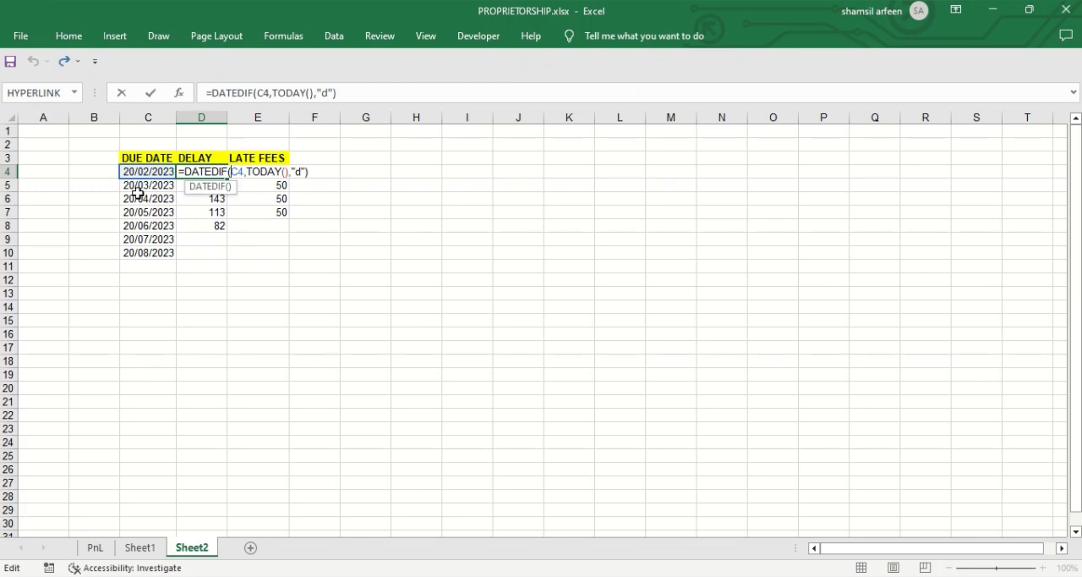
{"action": "key", "text": "Right"}
{"action": "key", "text": "Right"}
{"action": "key", "text": "Right"}
{"action": "key", "text": "Right"}
{"action": "key", "text": "Right"}
{"action": "key", "text": "Right"}
{"action": "key", "text": "Right"}
{"action": "key", "text": "Right"}
{"action": "key", "text": "Right"}
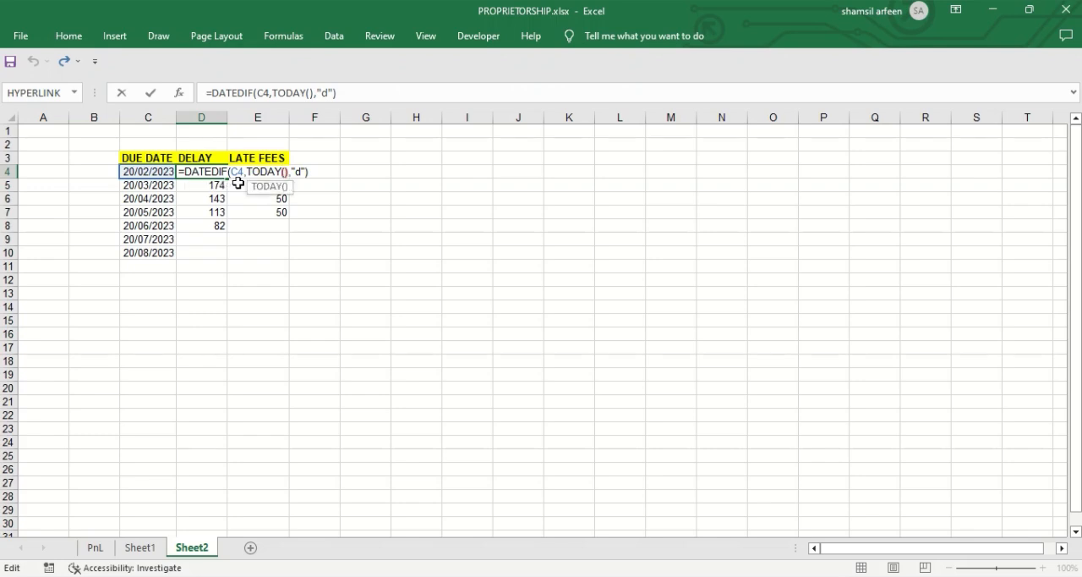
Step: Replace the unit argument of the DATEDIF formula in D4 with "D" to count days
{"action": "key", "text": "Right"}
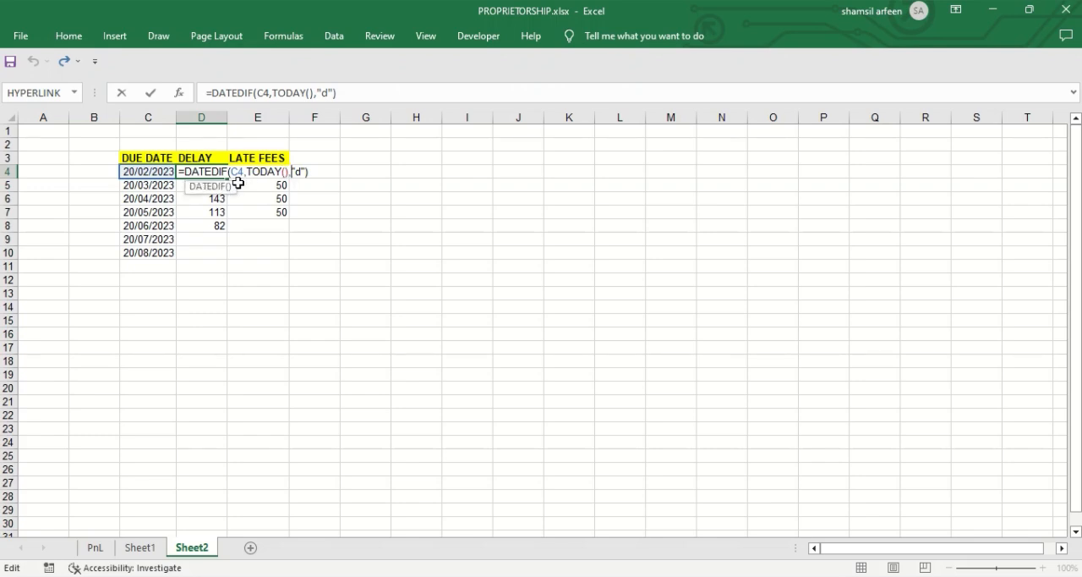
{"action": "key", "text": "Right"}
{"action": "key", "text": "Right"}
{"action": "key", "text": "Left"}
{"action": "key", "text": "Delete"}
{"action": "type", "text": "Y"}
{"action": "key", "text": "BackSpace"}
{"action": "type", "text": "M"}
{"action": "key", "text": "BackSpace"}
{"action": "type", "text": "D"}
{"action": "key", "text": "Return"}
Step: Fill the DATEDIF formula from D4 down through D10
{"action": "key", "text": "Up"}
{"action": "key", "text": "shift+Down"}
{"action": "key", "text": "shift+Down"}
{"action": "key", "text": "shift+Down"}
{"action": "key", "text": "shift+Down"}
{"action": "key", "text": "shift+Down"}
{"action": "key", "text": "shift+Down"}
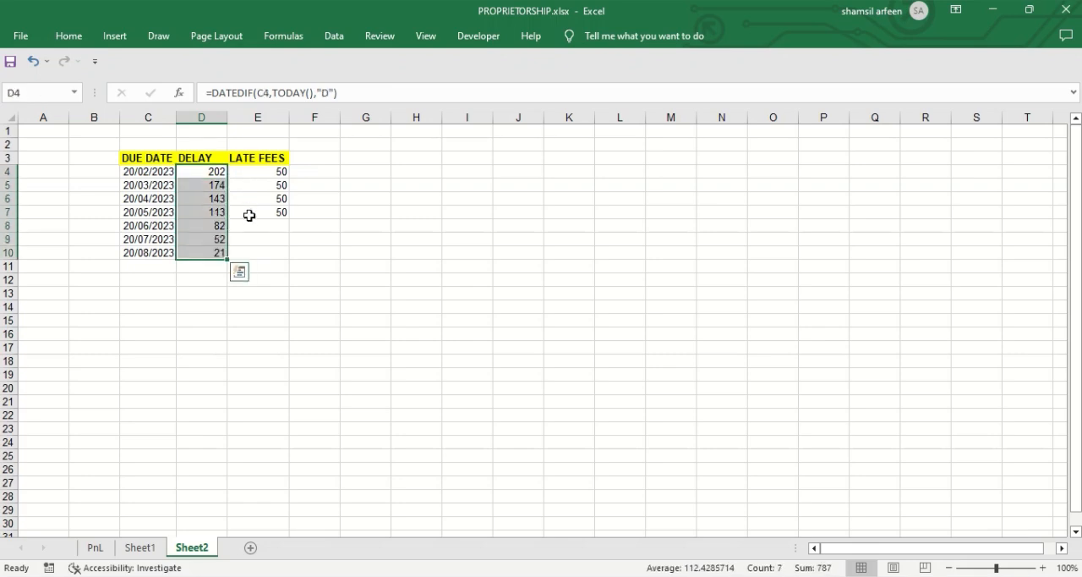
Step: Enter a late fee of 50 in each of the cells E8, E9 and E10
{"action": "left_click", "coordinate": [258, 249]}
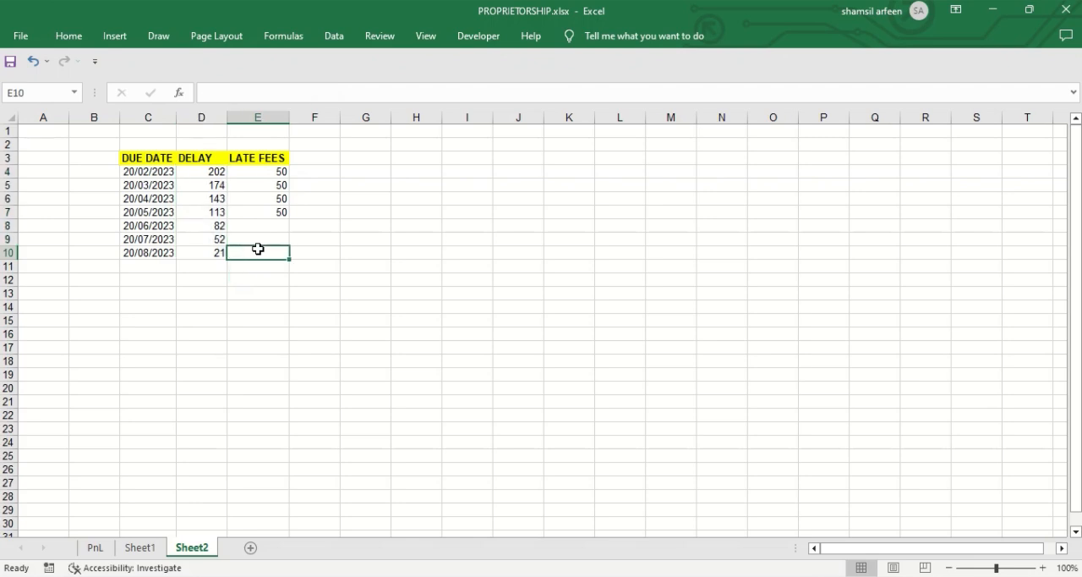
{"action": "left_click", "coordinate": [272, 229]}
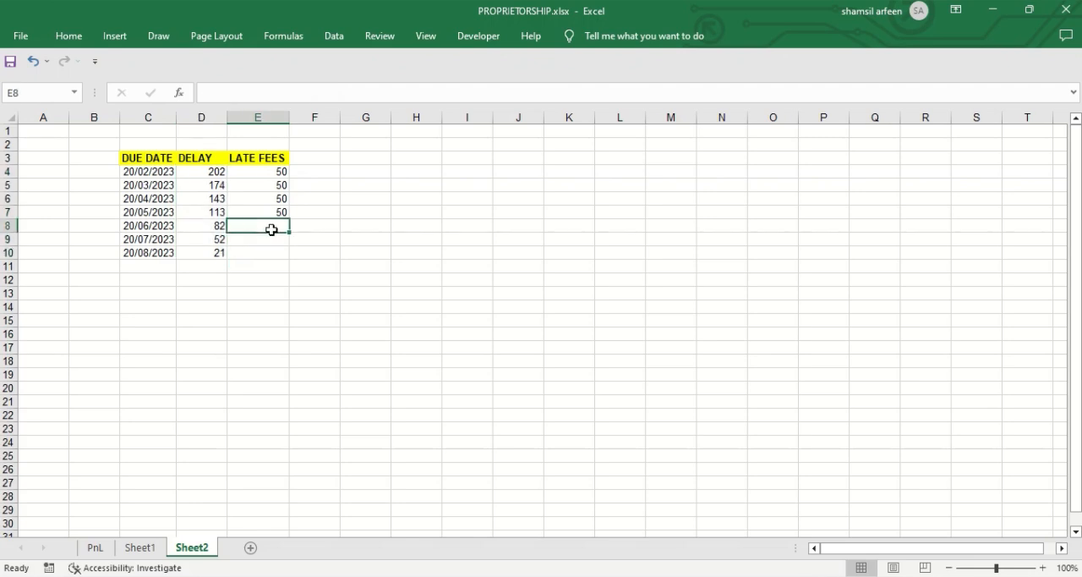
{"action": "type", "text": "50"}
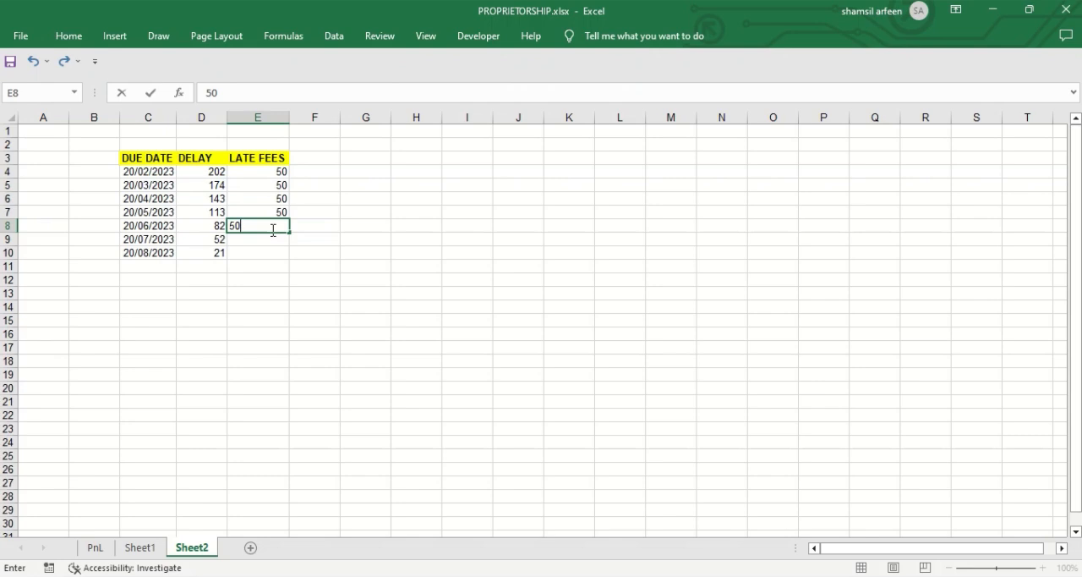
{"action": "key", "text": "Return"}
{"action": "type", "text": "50"}
{"action": "key", "text": "Return"}
{"action": "type", "text": "50"}
{"action": "key", "text": "Return"}
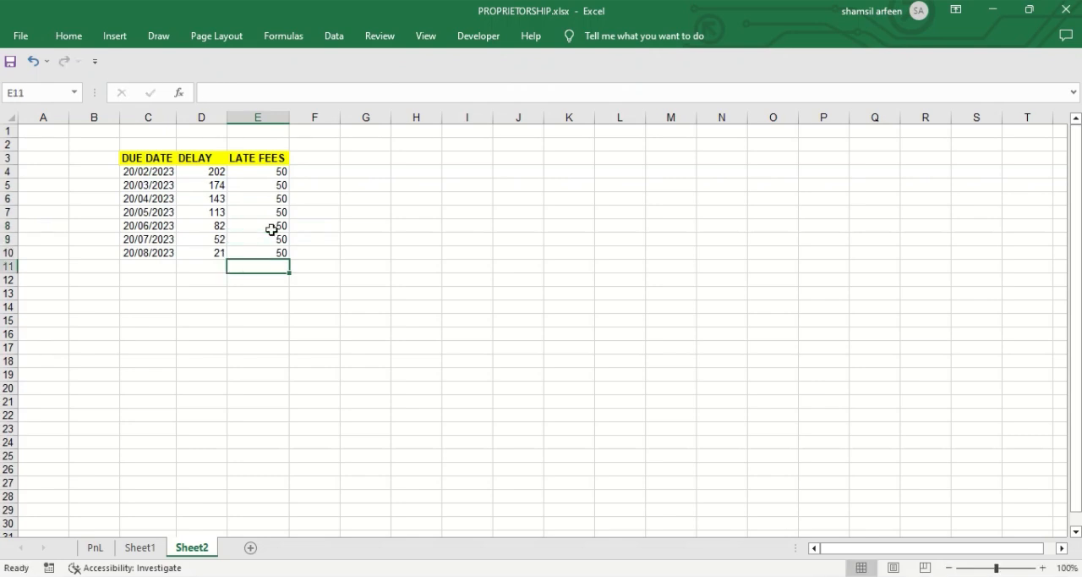
Step: Enter =D4*E4 in F4 to multiply the days of delay by the late fee
{"action": "key", "text": "Right"}
{"action": "key", "text": "Up"}
{"action": "key", "text": "Up"}
{"action": "key", "text": "Up"}
{"action": "key", "text": "Up"}
{"action": "key", "text": "Up"}
{"action": "key", "text": "Up"}
{"action": "key", "text": "Up"}
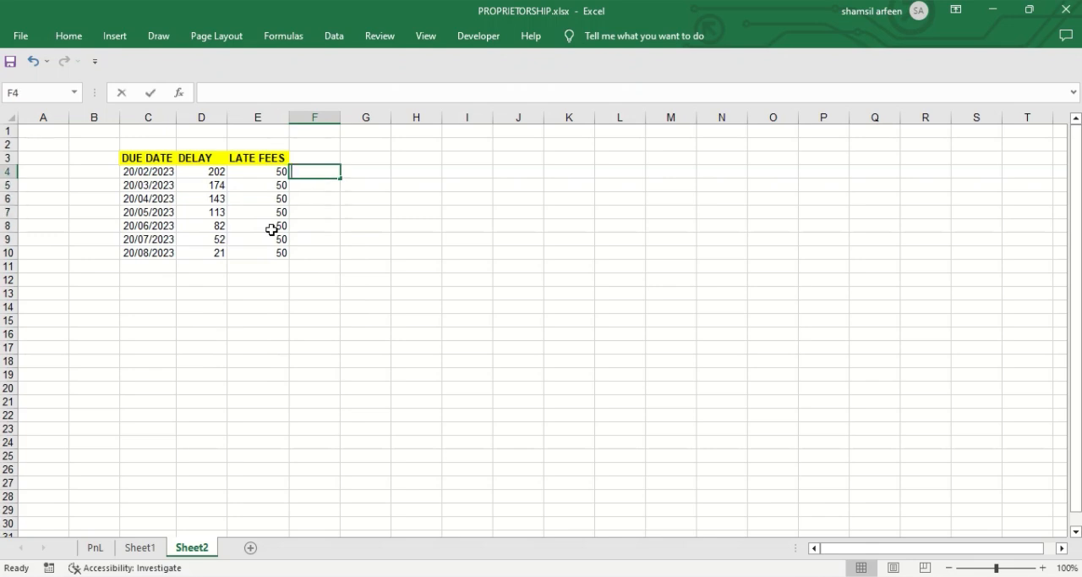
{"action": "type", "text": "="}
{"action": "key", "text": "Left"}
{"action": "key", "text": "Left"}
{"action": "type", "text": "*"}
{"action": "key", "text": "Right"}
{"action": "key", "text": "Return"}
Step: Fill the late fee multiplication formula from F4 down through F10
{"action": "key", "text": "Up"}
{"action": "key", "text": "shift+Down"}
{"action": "key", "text": "shift+Down"}
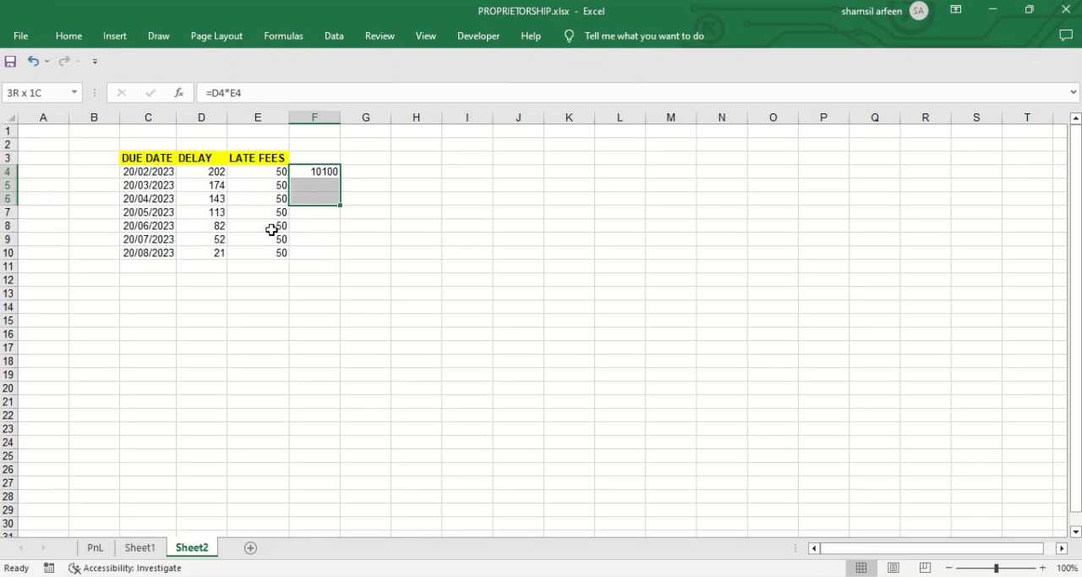
{"action": "key", "text": "shift+Down"}
{"action": "key", "text": "shift+Down"}
{"action": "key", "text": "shift+Down"}
{"action": "key", "text": "shift+Down"}
{"action": "key", "text": "ctrl+d"}
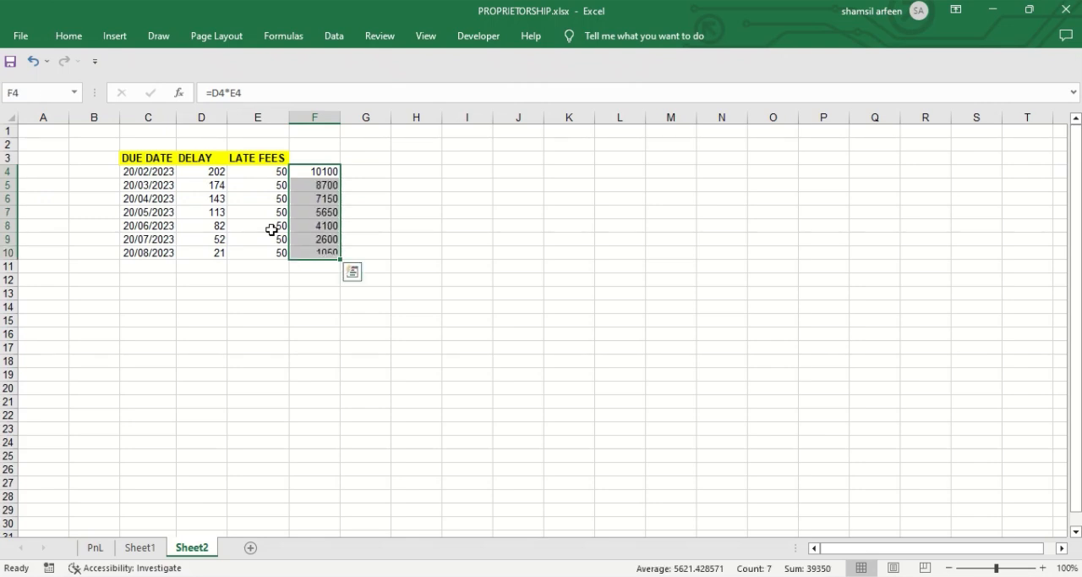
{"action": "left_click", "coordinate": [337, 171]}
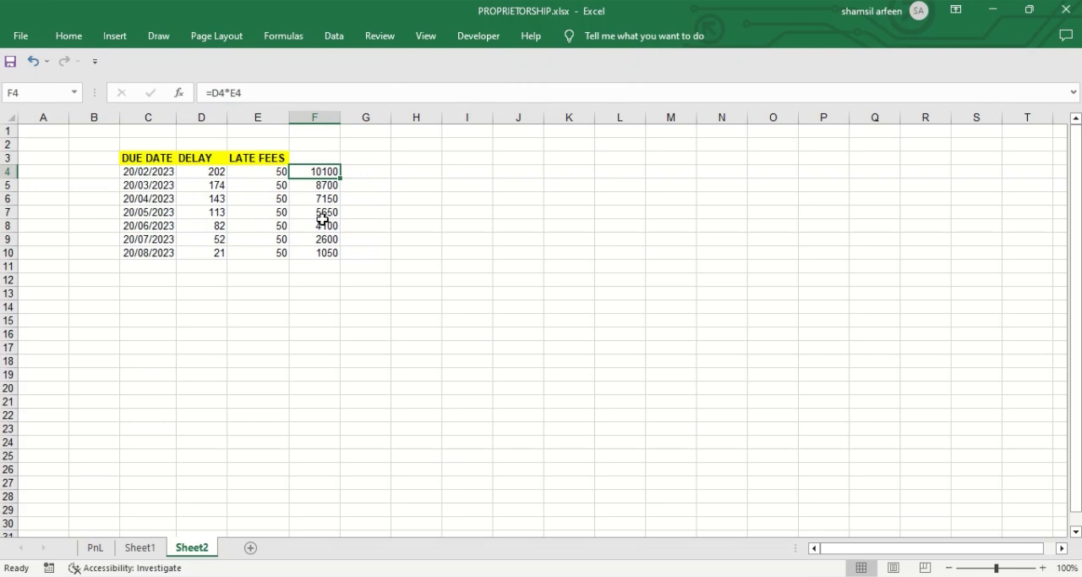
Step: Enter a date of birth in C11 below the last due date
{"action": "left_click", "coordinate": [144, 268]}
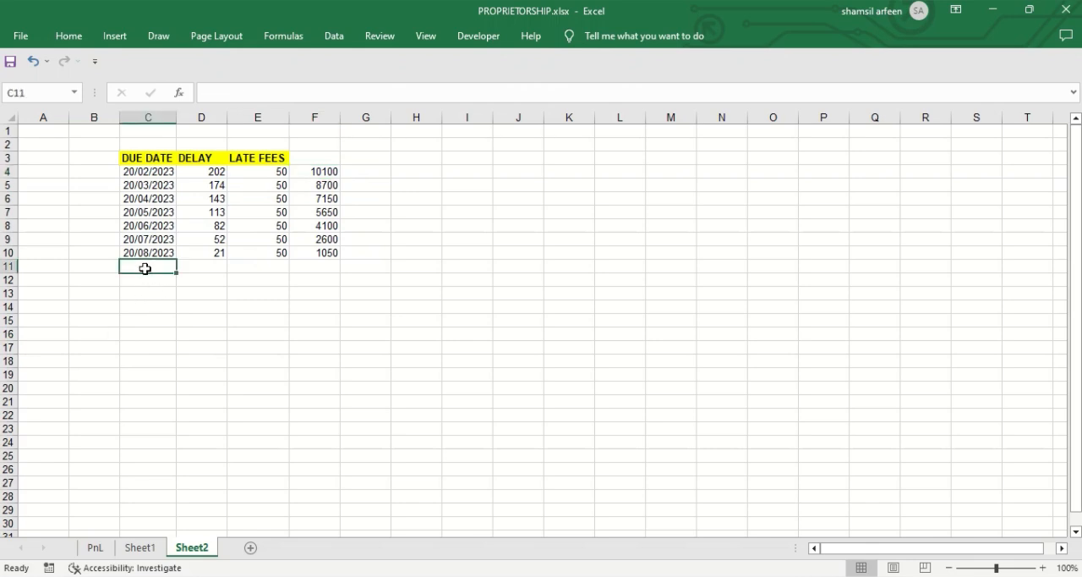
{"action": "type", "text": "28/0"}
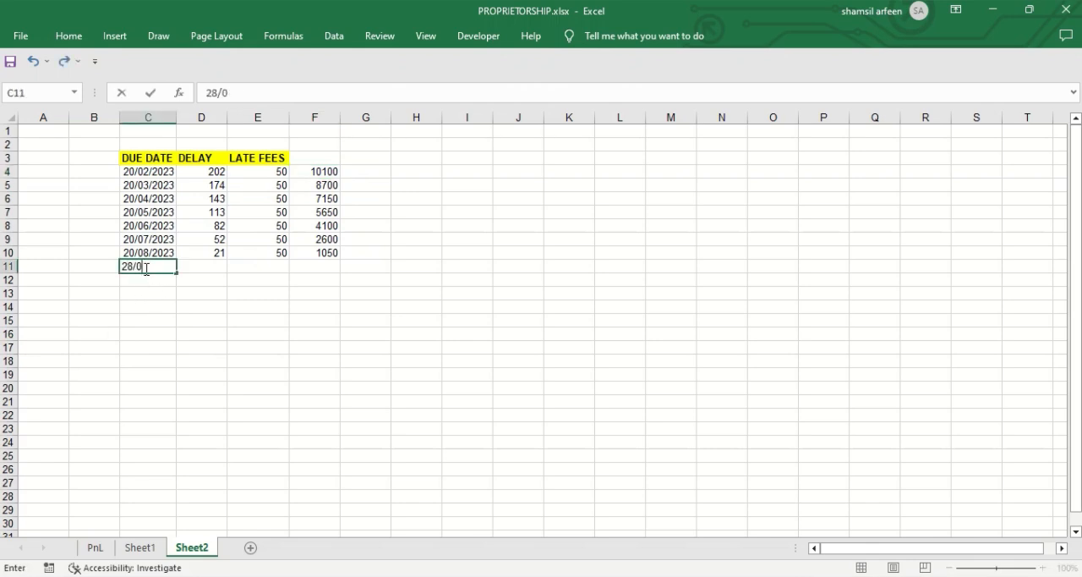
{"action": "type", "text": "3/1990"}
{"action": "key", "text": "Return"}
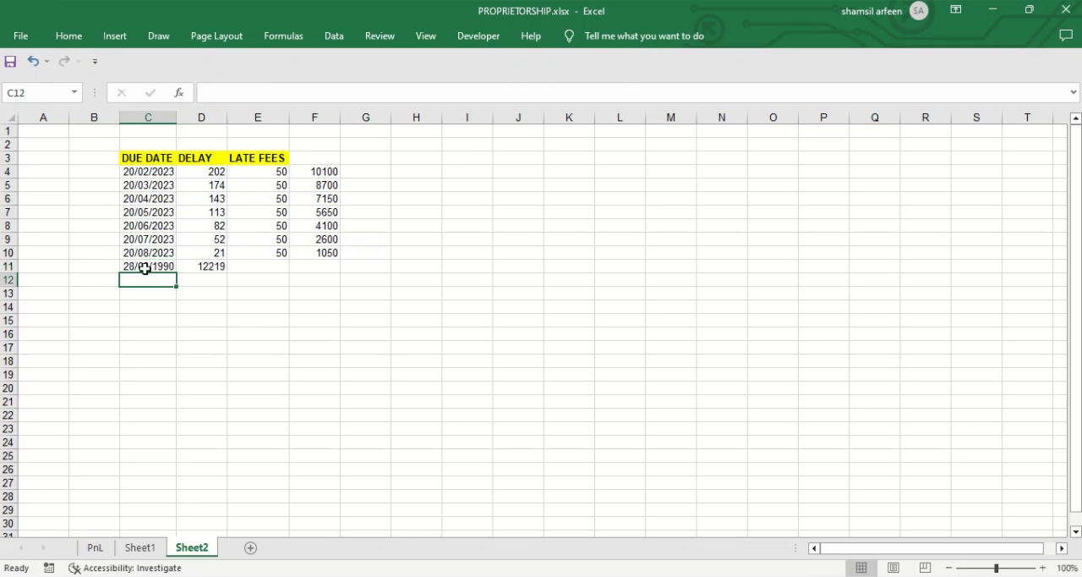
Step: Change the DATEDIF unit in D11 from days to years so the formula reads =DATEDIF(C11,TODAY(),"Y")
{"action": "left_click", "coordinate": [218, 268]}
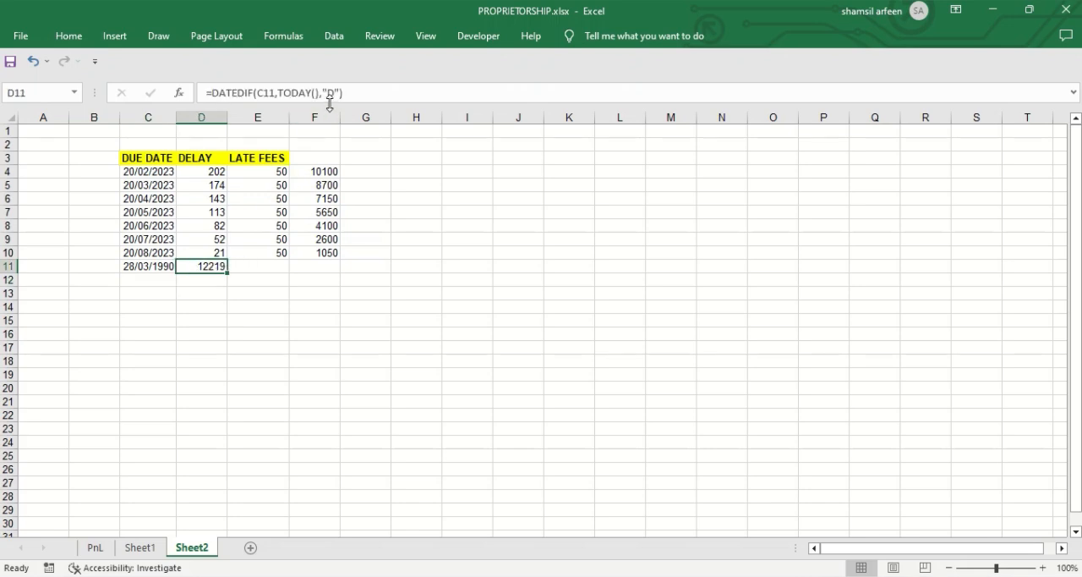
{"action": "left_click", "coordinate": [333, 93]}
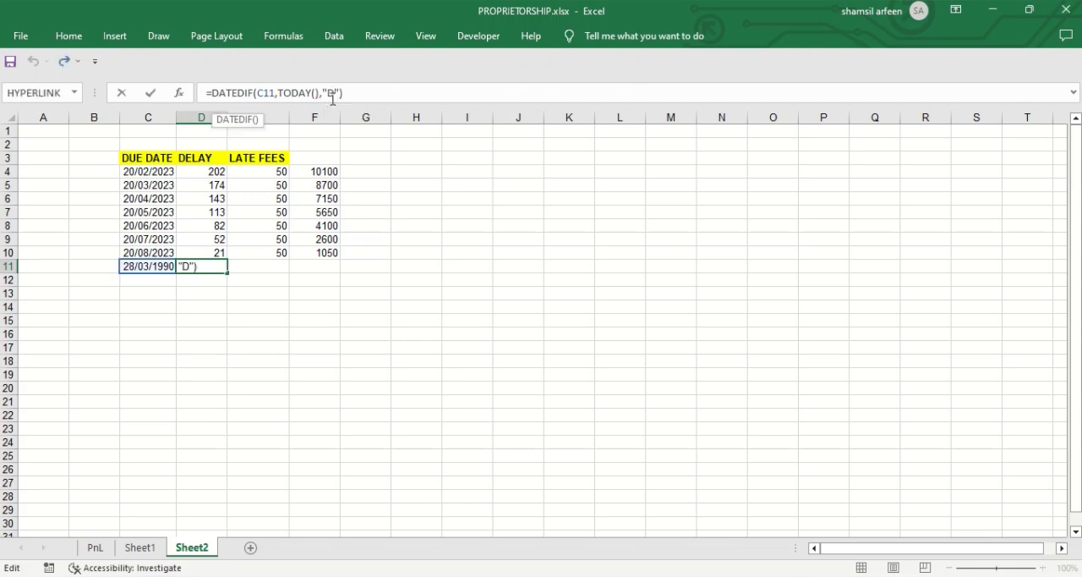
{"action": "key", "text": "BackSpace"}
{"action": "type", "text": "Y"}
{"action": "key", "text": "Return"}
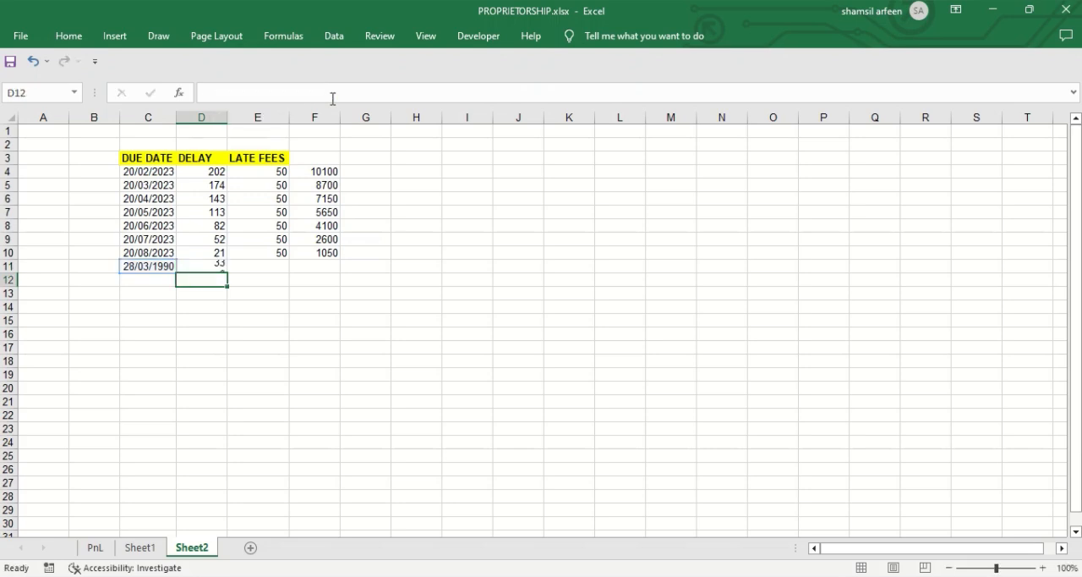
{"action": "left_click", "coordinate": [217, 267]}
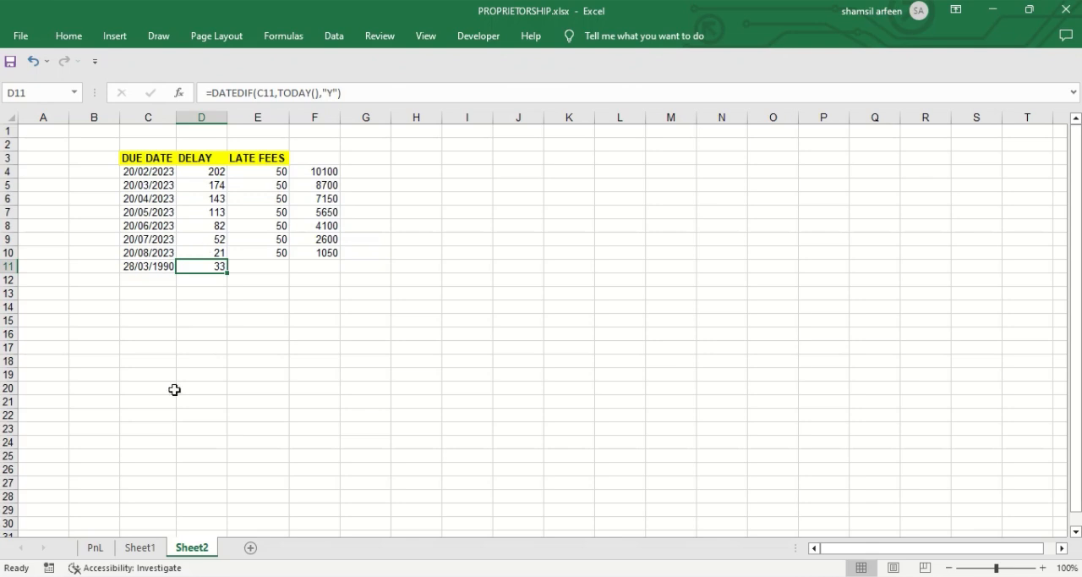
Step: Add a new blank worksheet after Sheet2 and hide its gridlines
{"action": "left_click", "coordinate": [253, 548]}
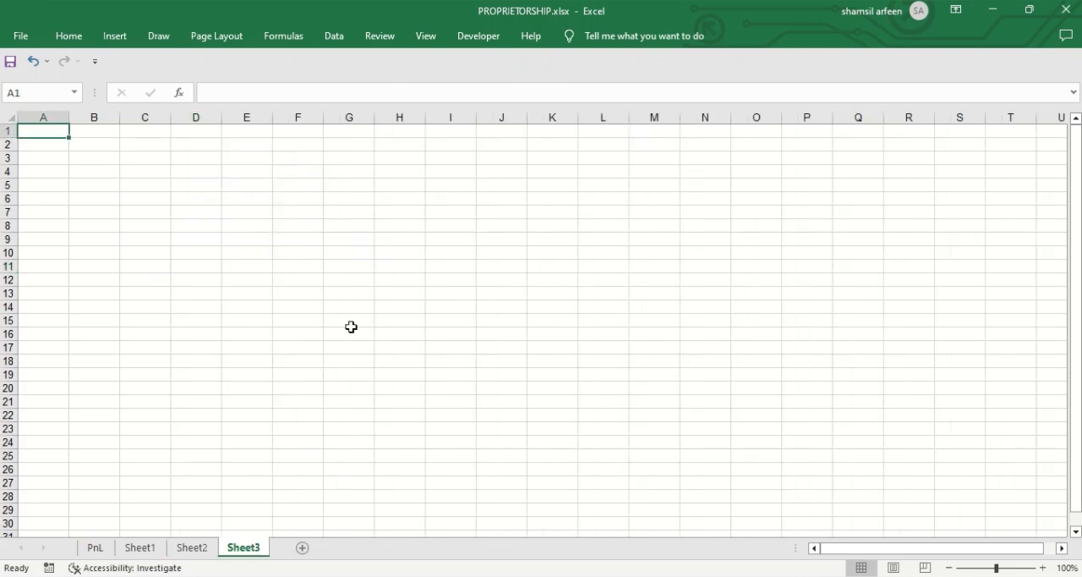
{"action": "left_click", "coordinate": [274, 176]}
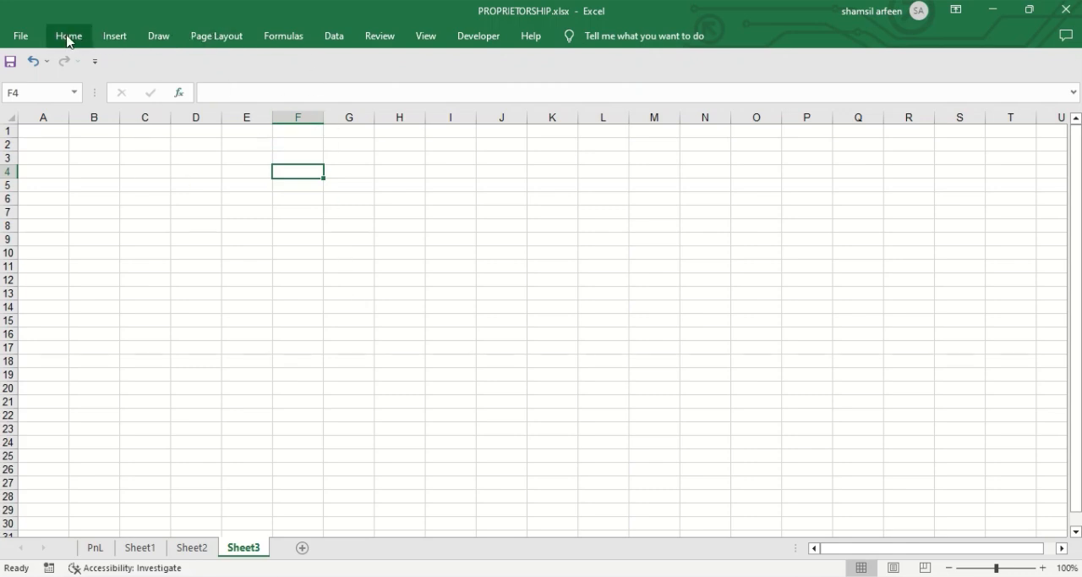
{"action": "left_click", "coordinate": [414, 40]}
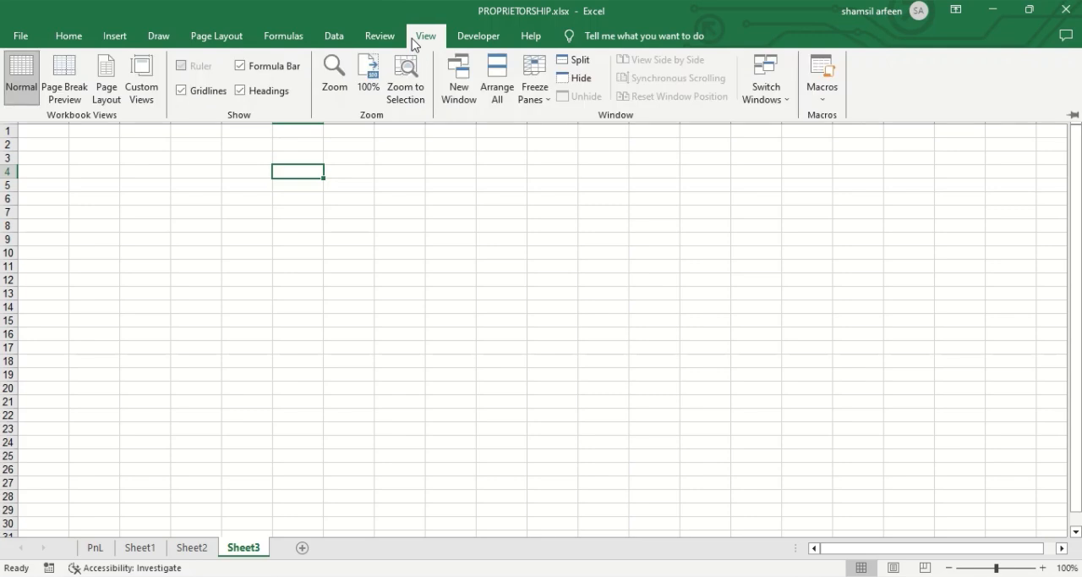
{"action": "left_click", "coordinate": [183, 94]}
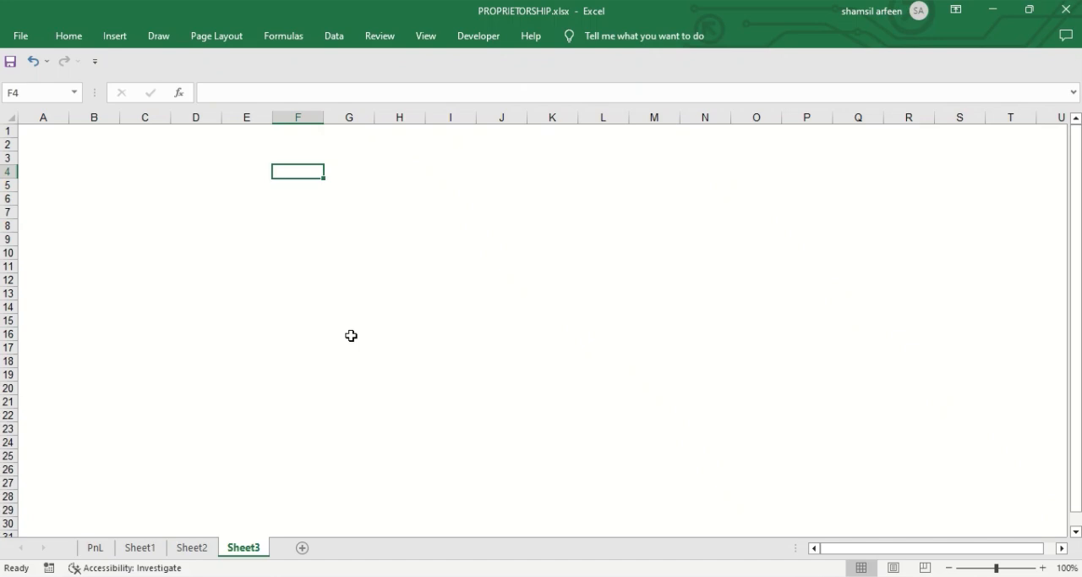
Step: Insert a 2-D clustered column chart of the expenses in A15:B26 on the PnL sheet
{"action": "left_click", "coordinate": [95, 547]}
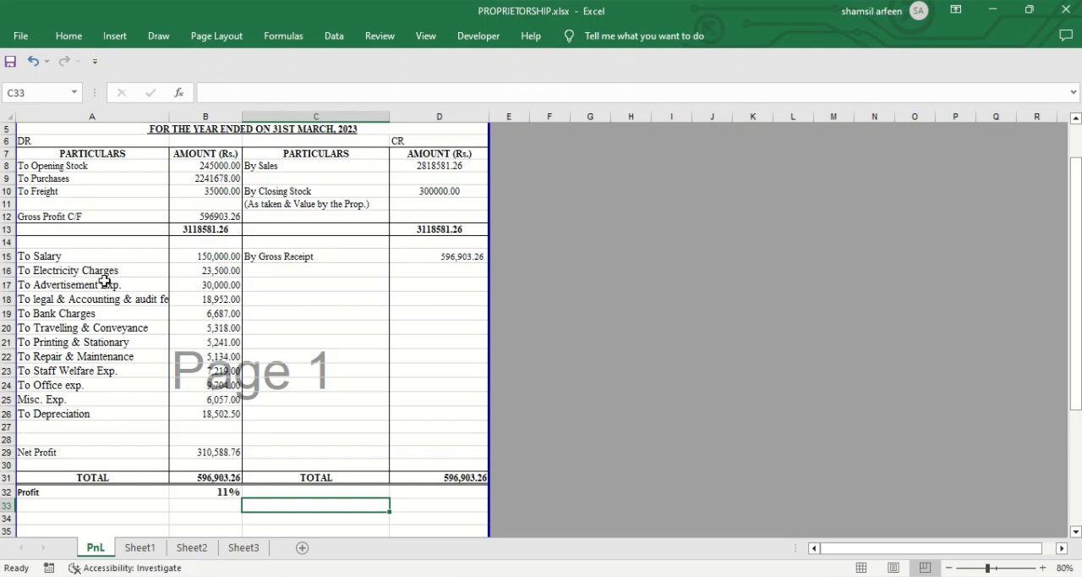
{"action": "left_click_drag", "start_coordinate": [70, 257], "coordinate": [211, 415]}
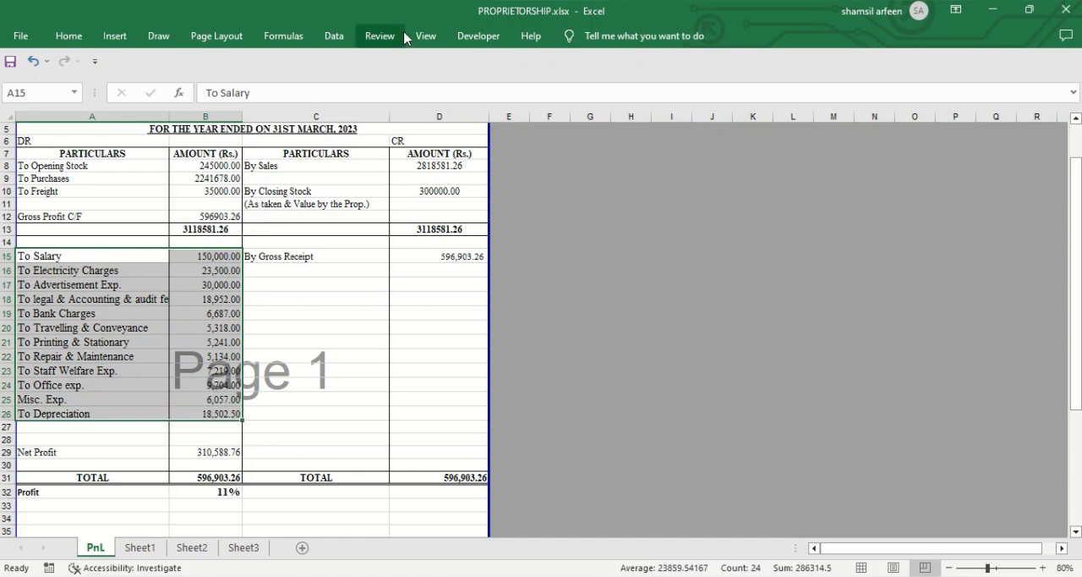
{"action": "left_click", "coordinate": [115, 39]}
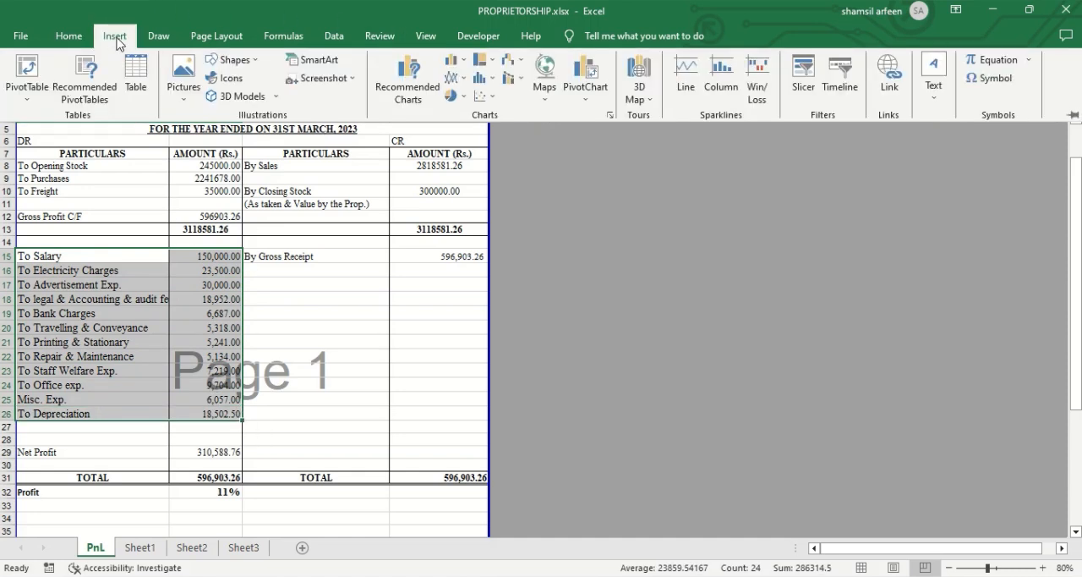
{"action": "left_click", "coordinate": [470, 64]}
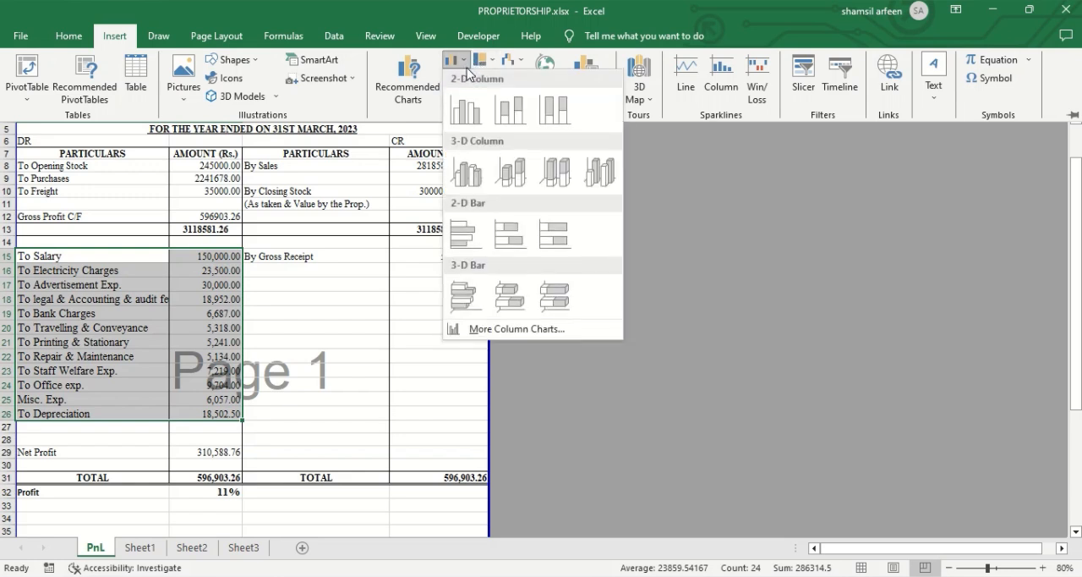
{"action": "left_click", "coordinate": [464, 112]}
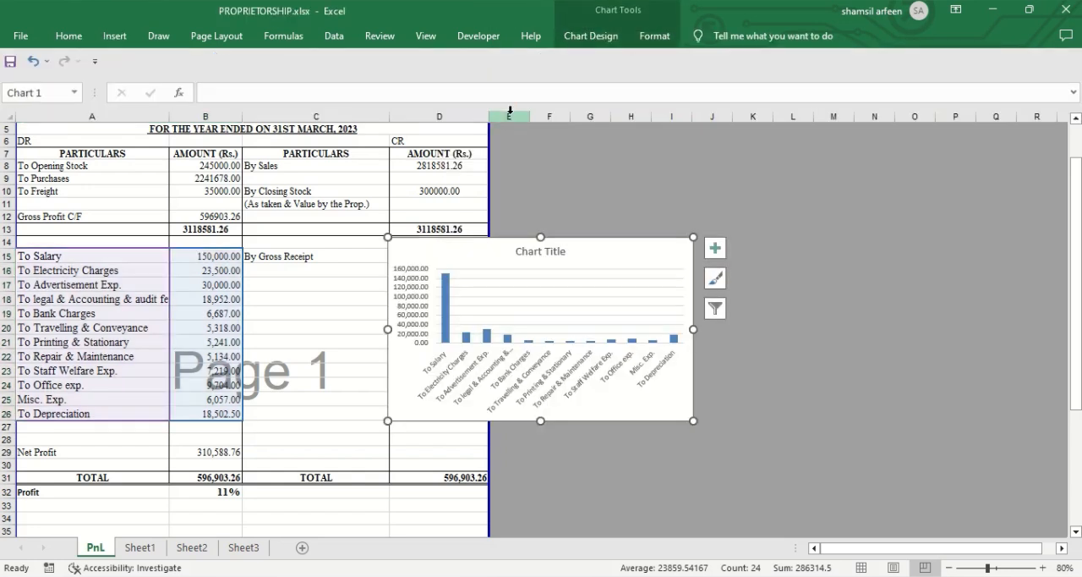
Step: Enlarge the expense chart and move it beside the profit and loss statement, spanning about columns F to O
{"action": "left_click_drag", "start_coordinate": [694, 238], "coordinate": [813, 153]}
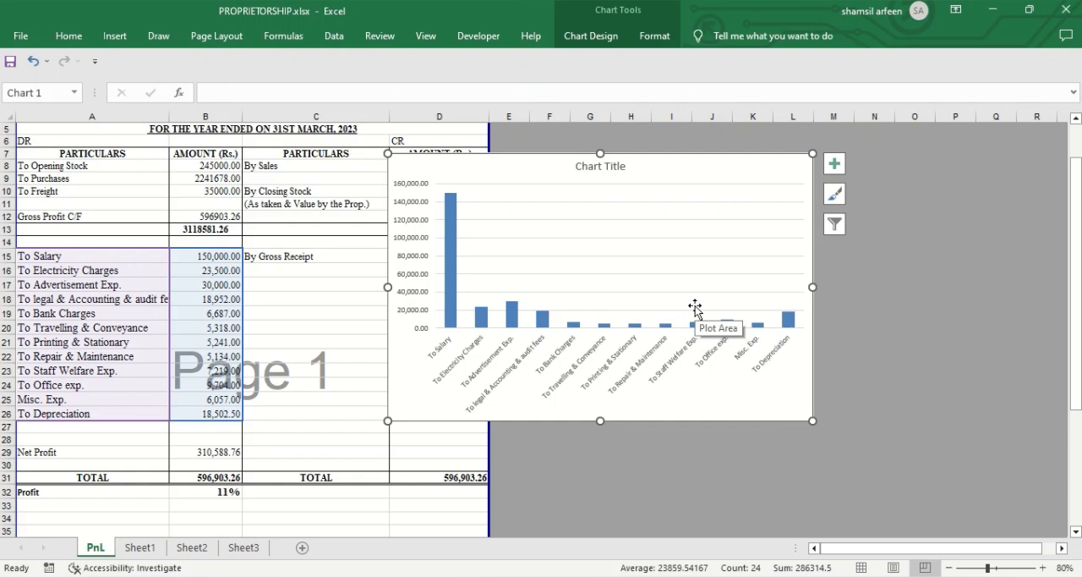
{"action": "left_click", "coordinate": [197, 299]}
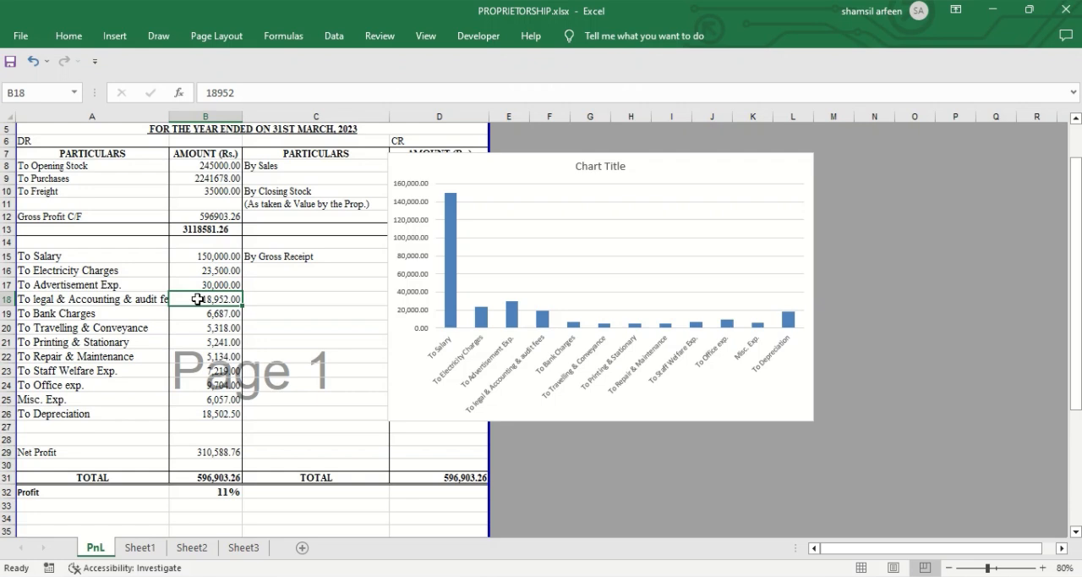
{"action": "left_click", "coordinate": [570, 153]}
{"action": "left_click_drag", "start_coordinate": [569, 153], "coordinate": [713, 126]}
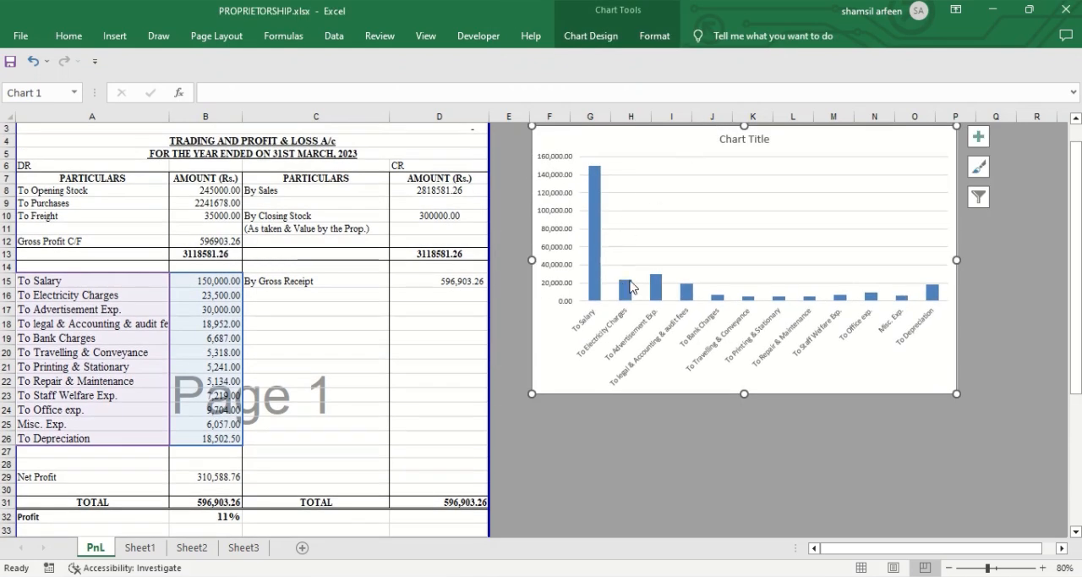
{"action": "mouse_move", "coordinate": [749, 301]}
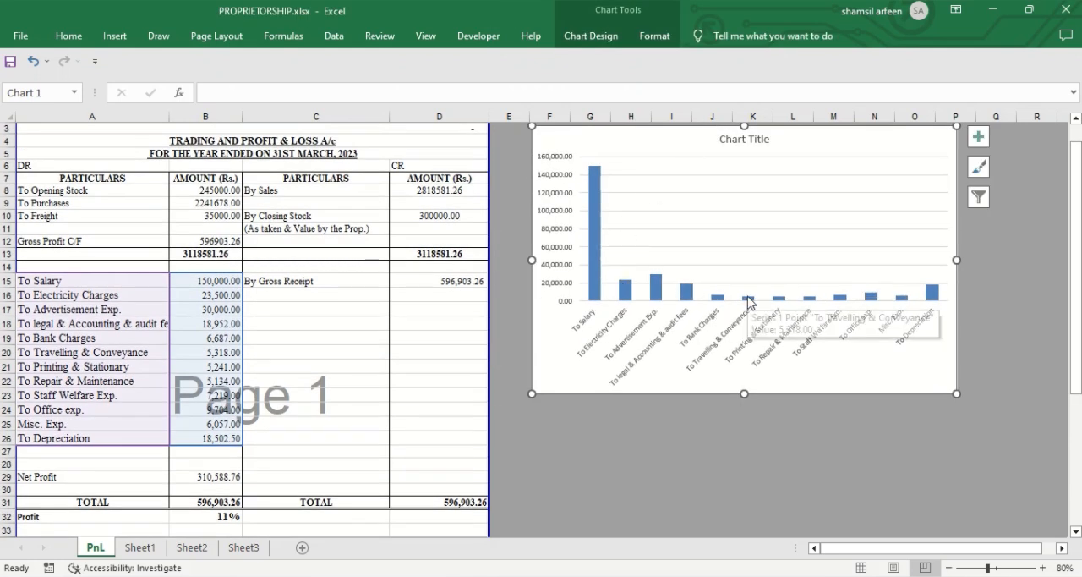